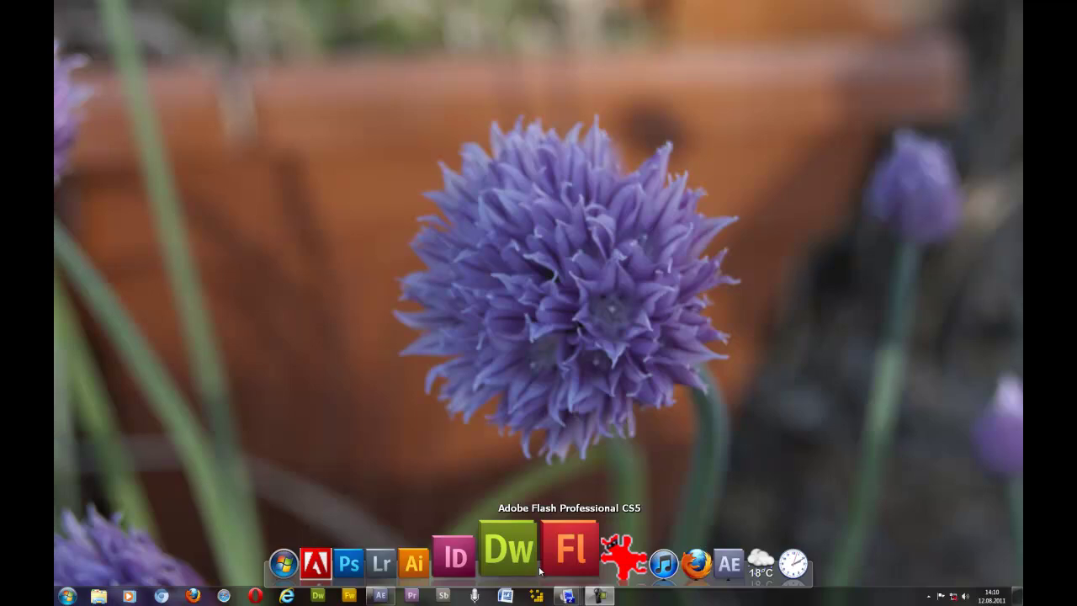
Bring the After Effects window with Komp 1 and the landscape photo to the front
{"action": "left_click", "coordinate": [386, 598]}
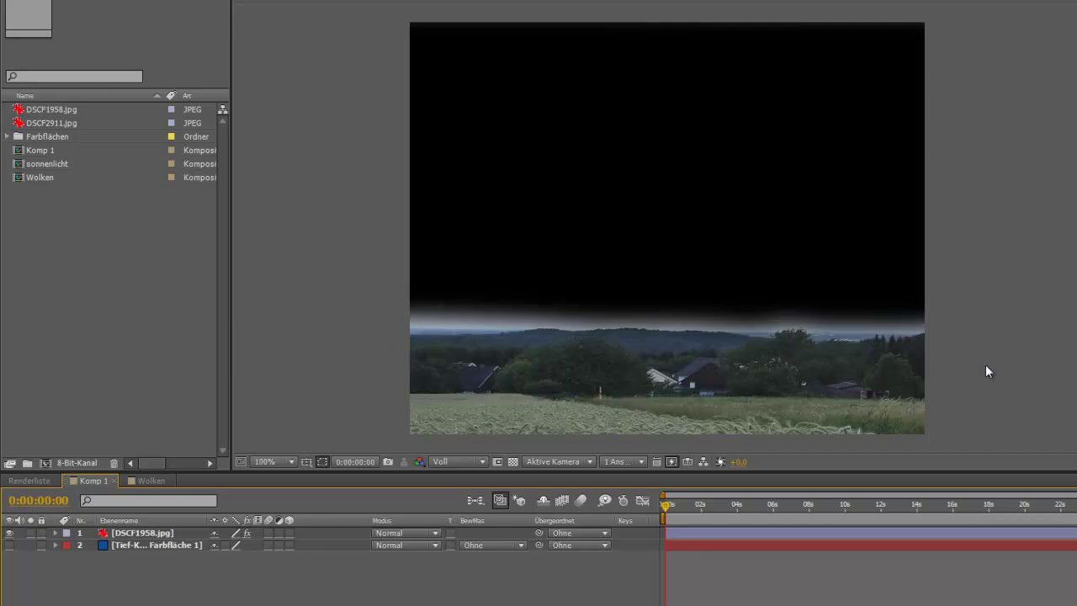
Expand the landscape photo layer and test inverting its mask, then undo the inversion
{"action": "left_click", "coordinate": [55, 532]}
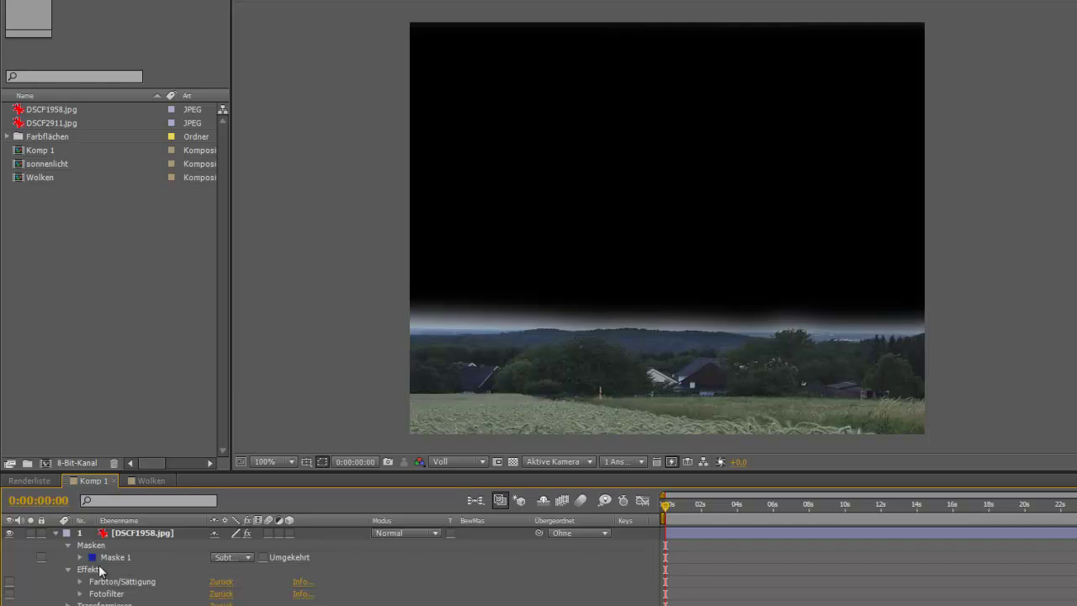
{"action": "left_click", "coordinate": [262, 557]}
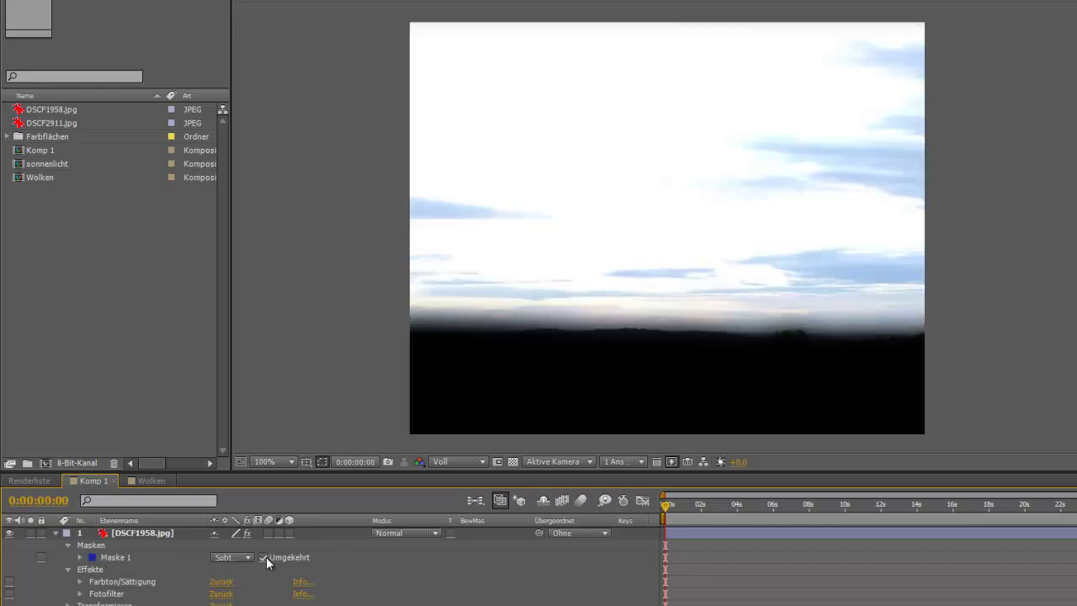
{"action": "left_click", "coordinate": [264, 557]}
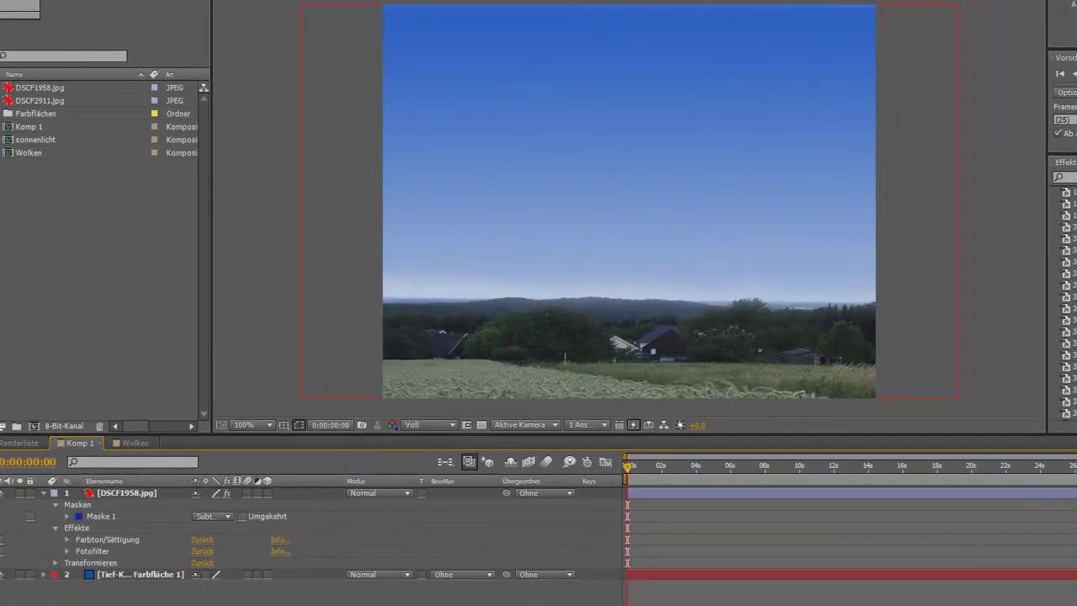
Give the dark sky solid a Verlaufsüberlagerung gradient from deep blue to pale blue
{"action": "left_click", "coordinate": [44, 574]}
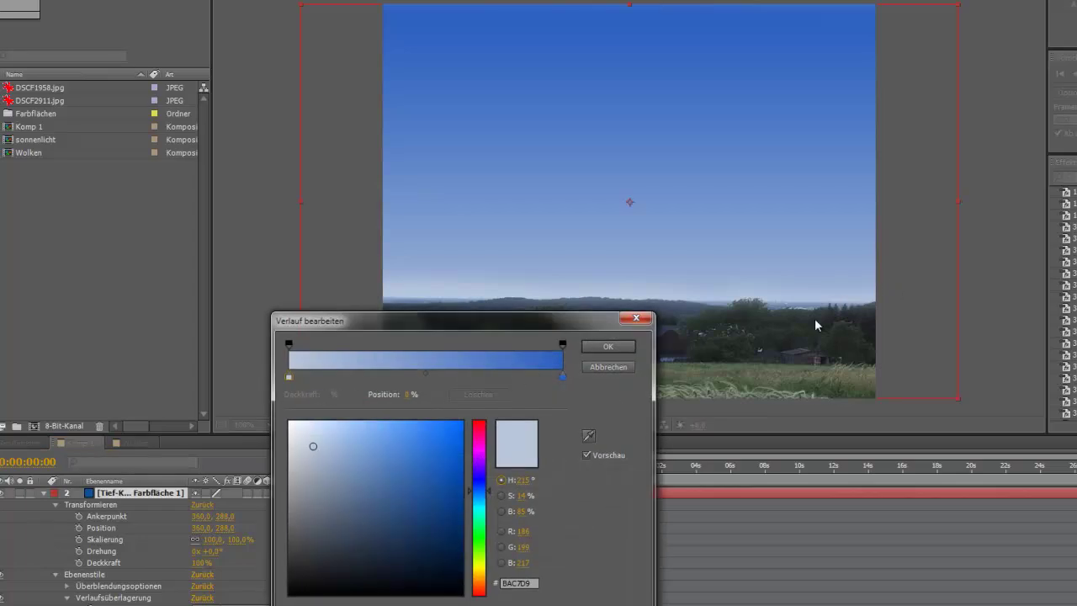
{"action": "left_click", "coordinate": [607, 345]}
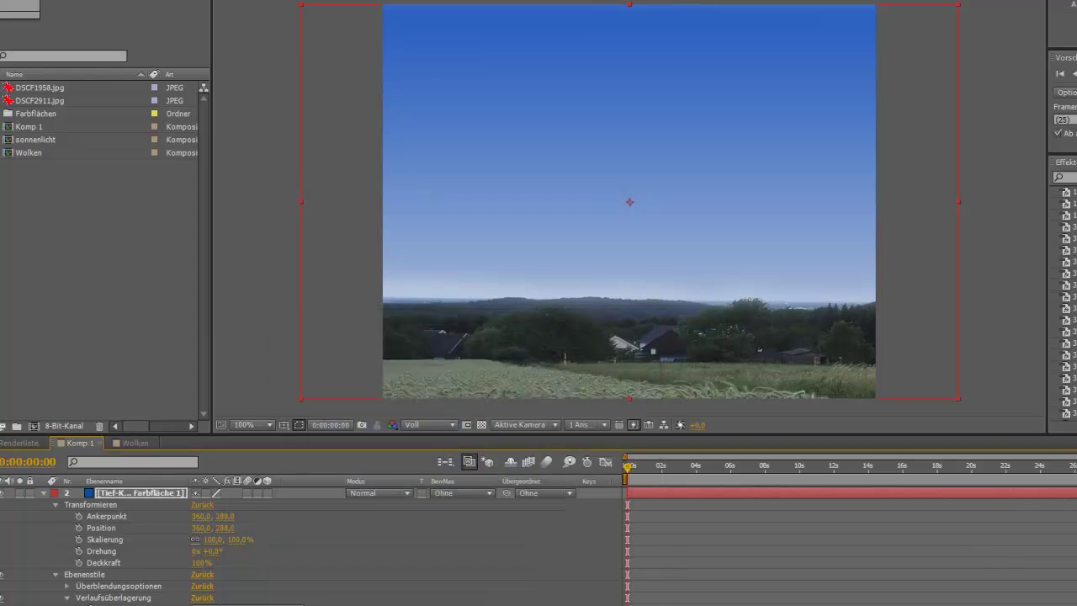
{"action": "scroll", "coordinate": [67, 599], "scroll_direction": "up", "scroll_amount": 3}
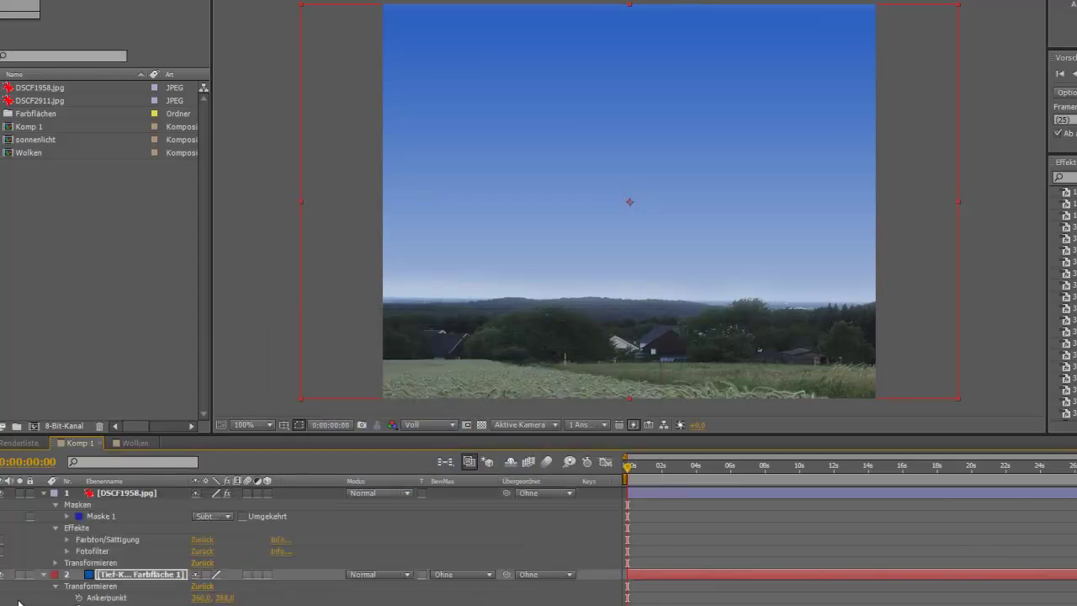
{"action": "left_click", "coordinate": [43, 575]}
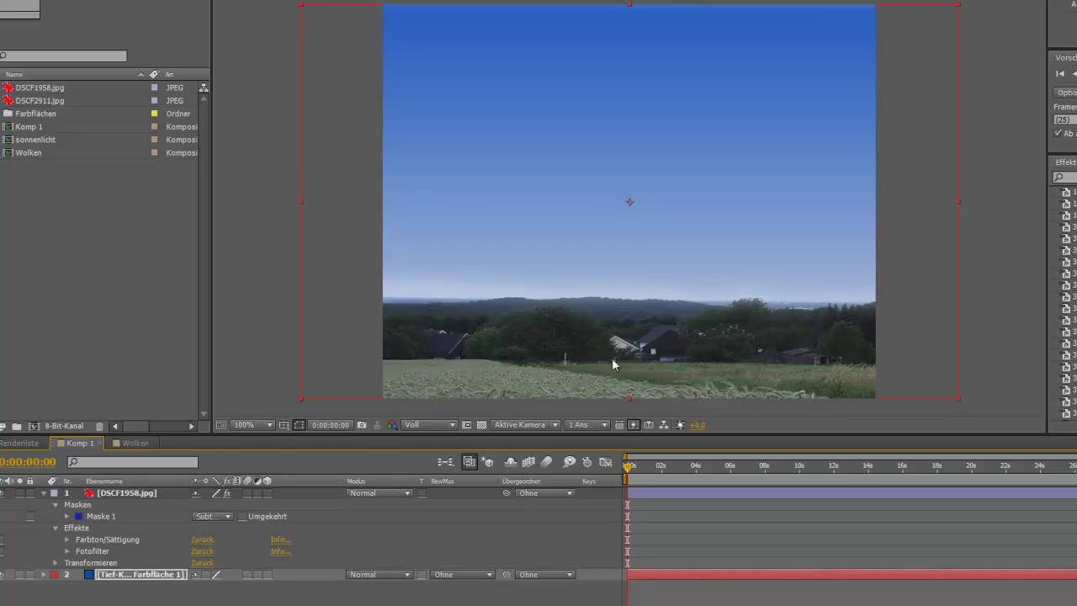
Enable the Fotofilter effect on DSCF1958.jpg, collapse the layer, and view the composition at 50%
{"action": "left_click", "coordinate": [1, 552]}
{"action": "left_click", "coordinate": [44, 493]}
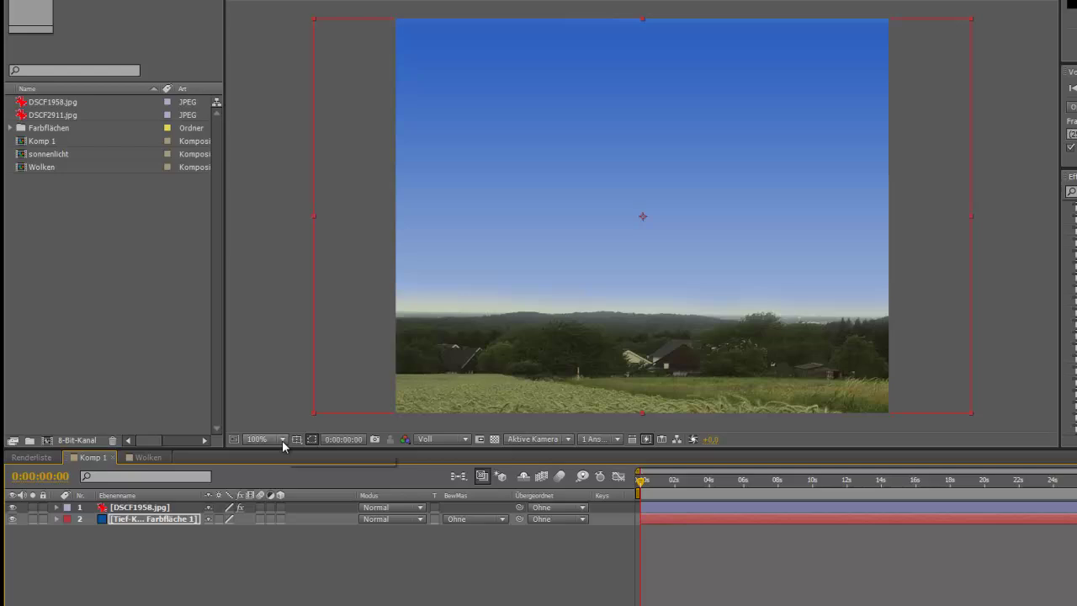
{"action": "left_click", "coordinate": [282, 441]}
{"action": "left_click", "coordinate": [302, 582]}
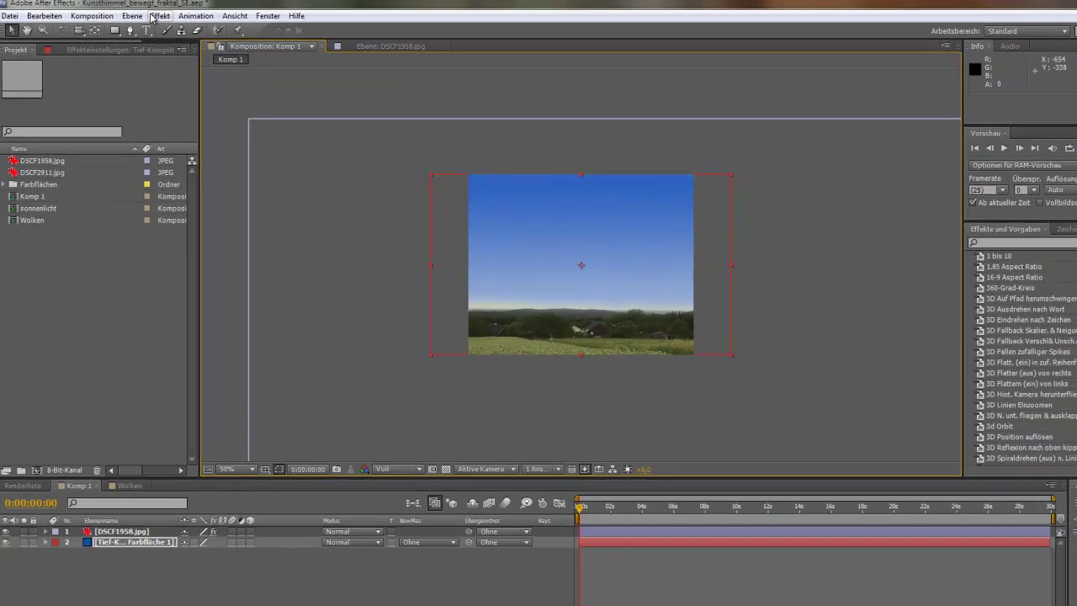
Create a new grey solid layer, Graue Farbfläche 4, covering the composition
{"action": "left_click", "coordinate": [133, 16]}
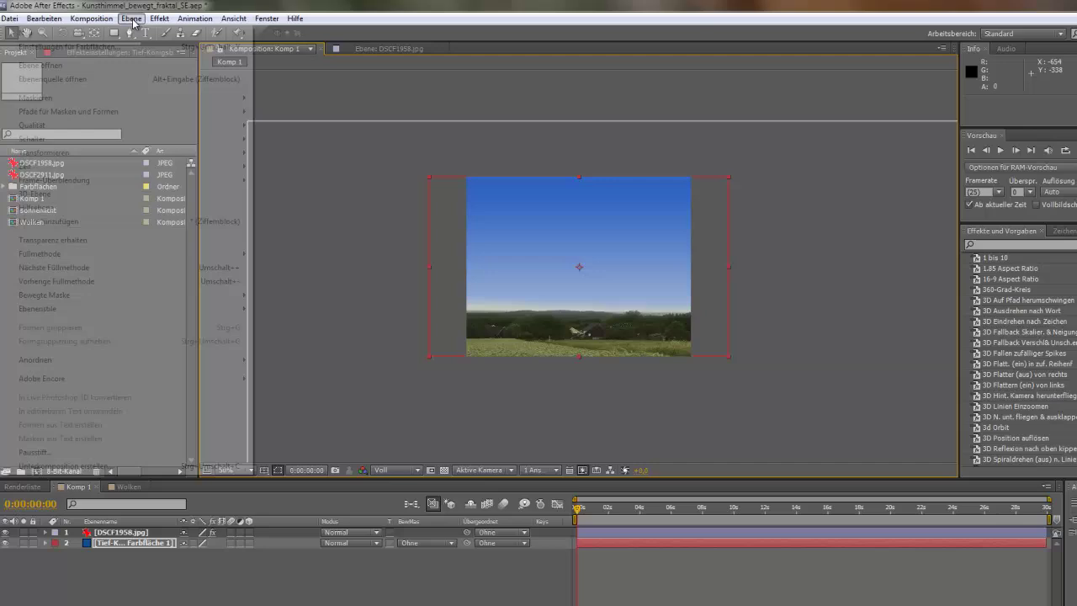
{"action": "mouse_move", "coordinate": [145, 32]}
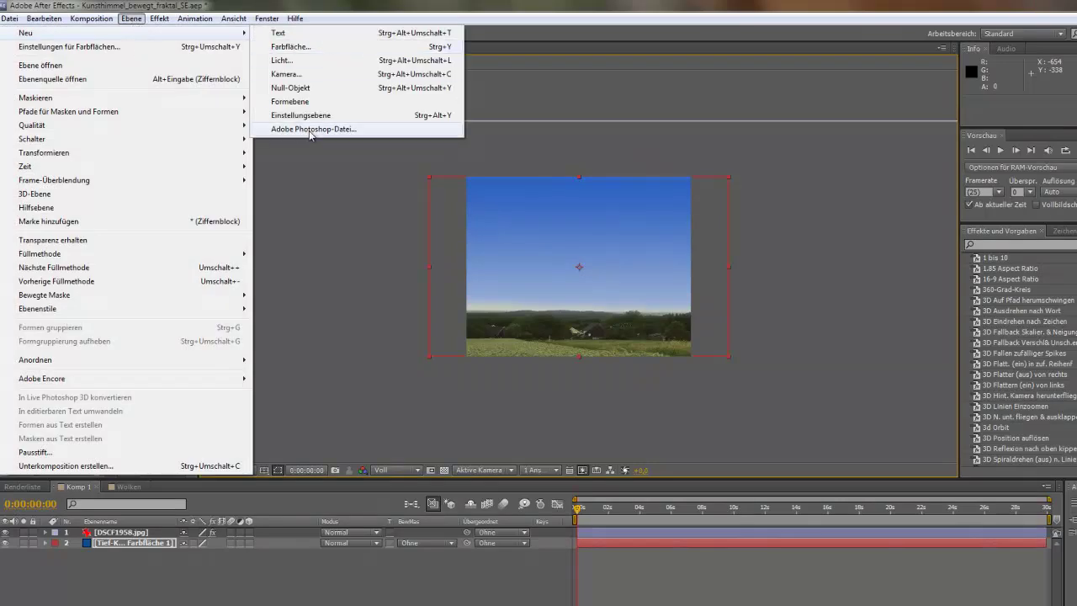
{"action": "left_click", "coordinate": [325, 46]}
{"action": "left_click", "coordinate": [277, 501]}
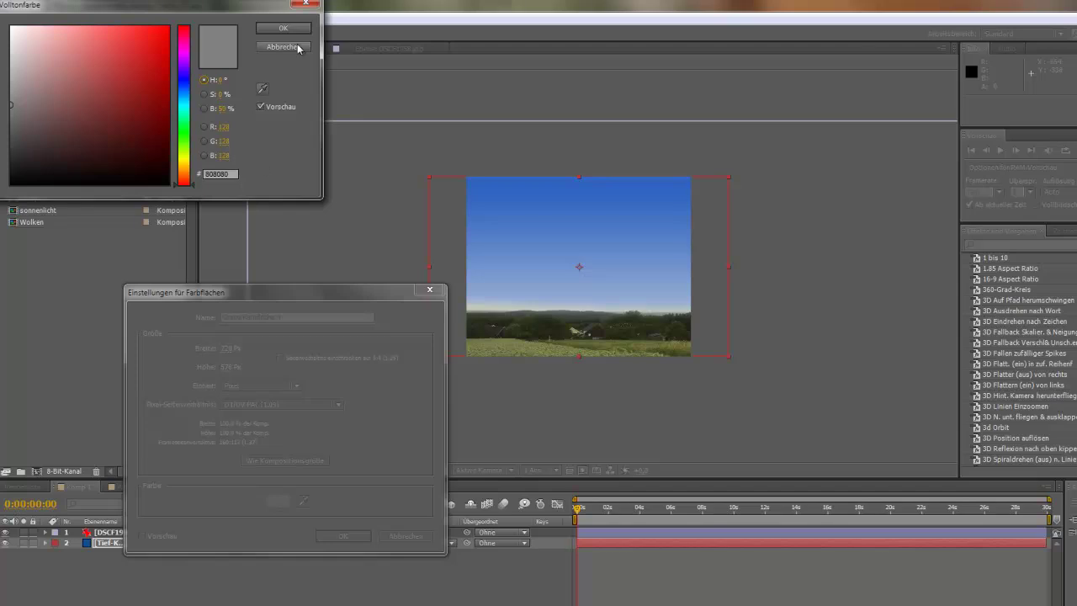
{"action": "left_click", "coordinate": [293, 29]}
{"action": "left_click", "coordinate": [346, 537]}
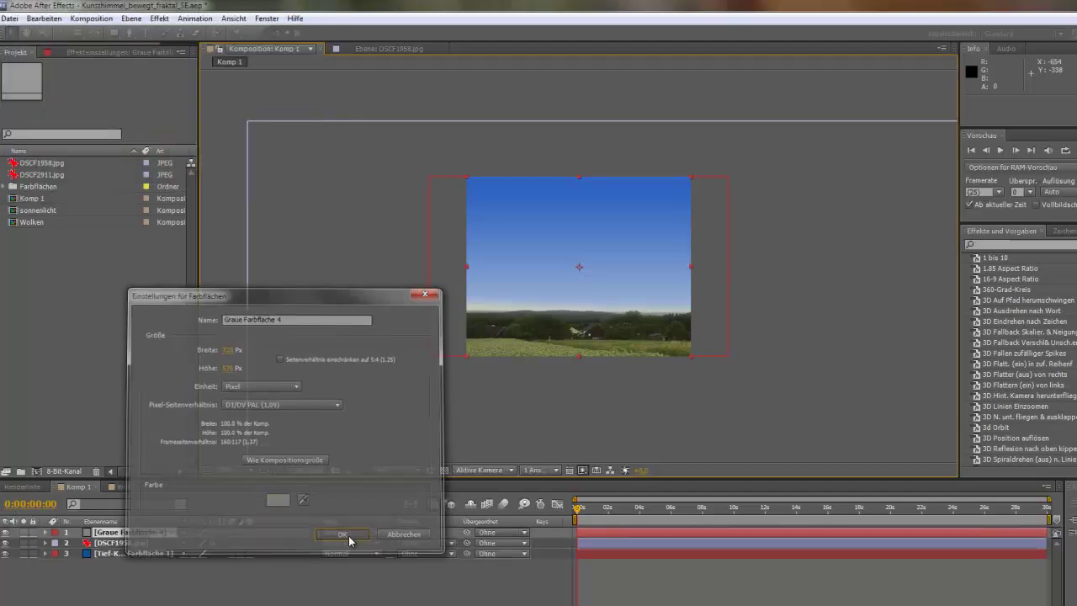
Apply the Fraktale Störungen effect from Störung und Körnung to the grey solid
{"action": "left_click", "coordinate": [159, 18]}
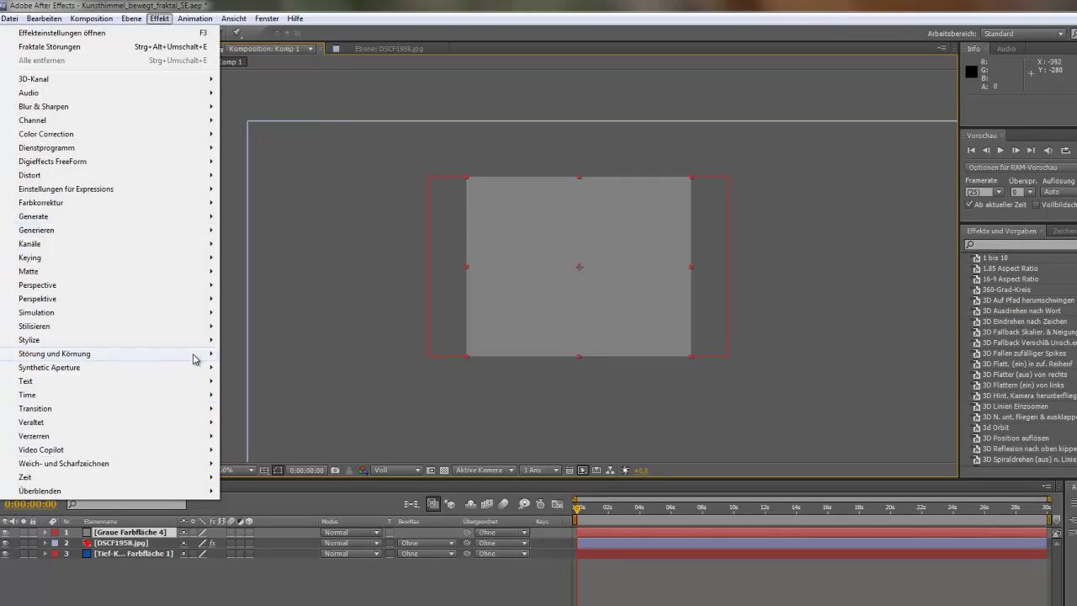
{"action": "mouse_move", "coordinate": [197, 357]}
{"action": "left_click", "coordinate": [273, 352]}
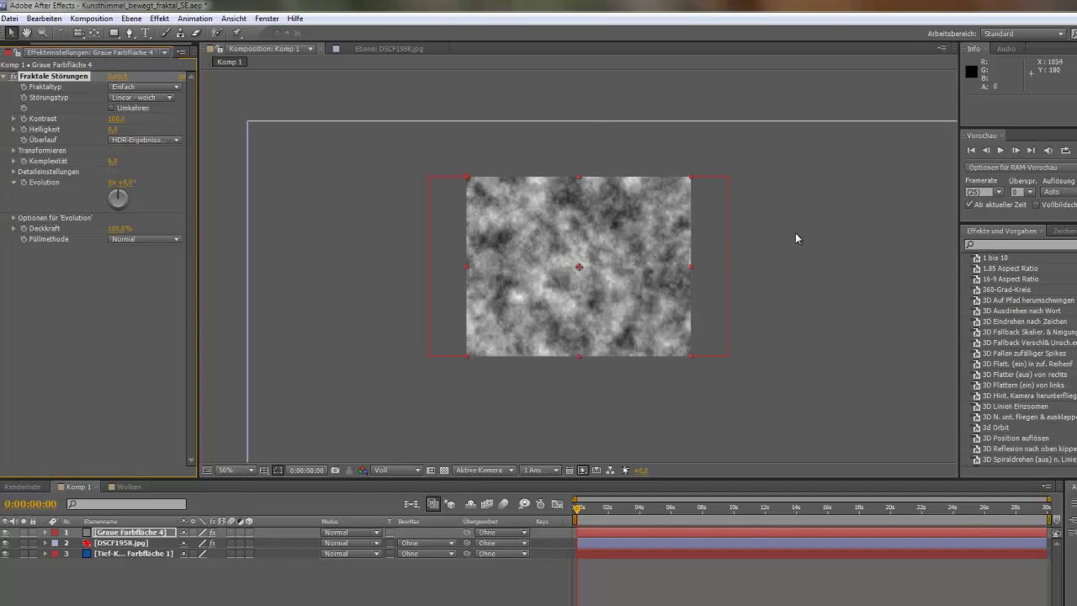
Set the noise's Fraktaltyp to Wolkig and its Überlauf to Beschneiden
{"action": "left_click", "coordinate": [176, 89]}
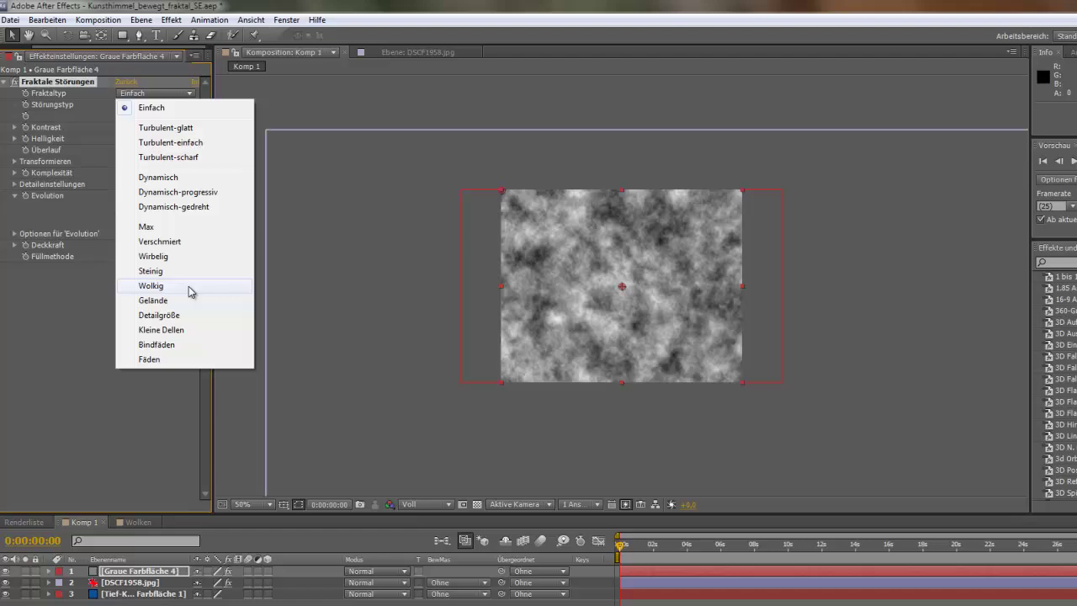
{"action": "left_click", "coordinate": [214, 256]}
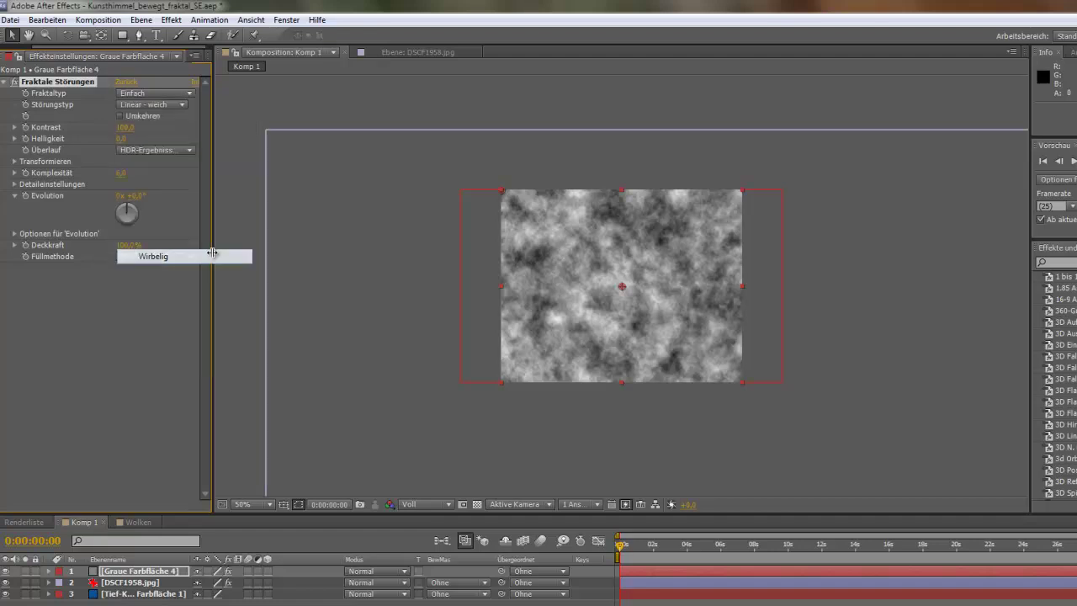
{"action": "left_click", "coordinate": [190, 95]}
{"action": "left_click", "coordinate": [202, 288]}
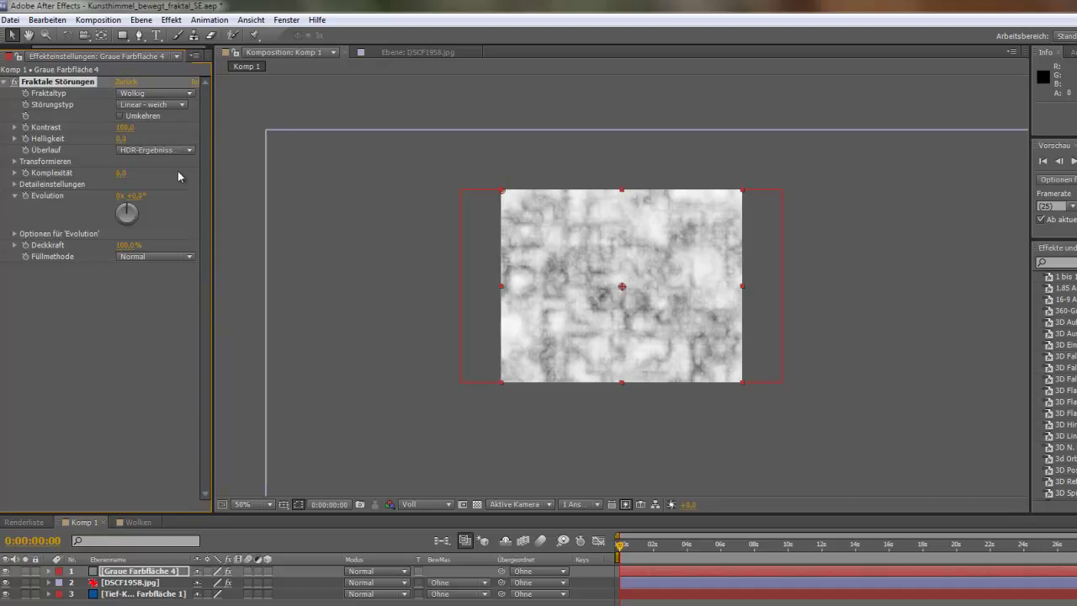
{"action": "left_click", "coordinate": [191, 150]}
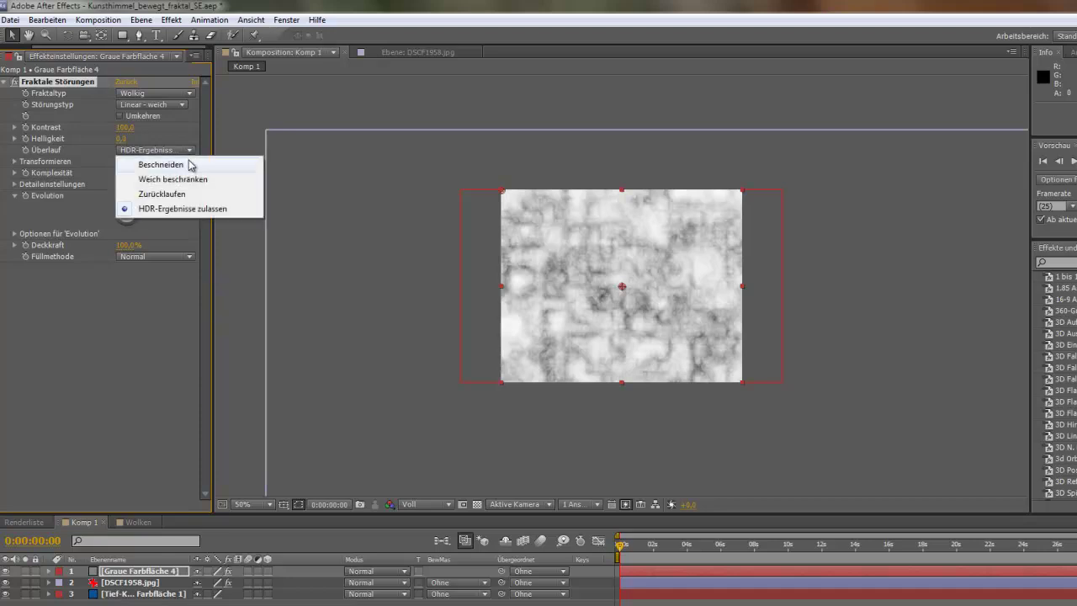
{"action": "left_click", "coordinate": [189, 165]}
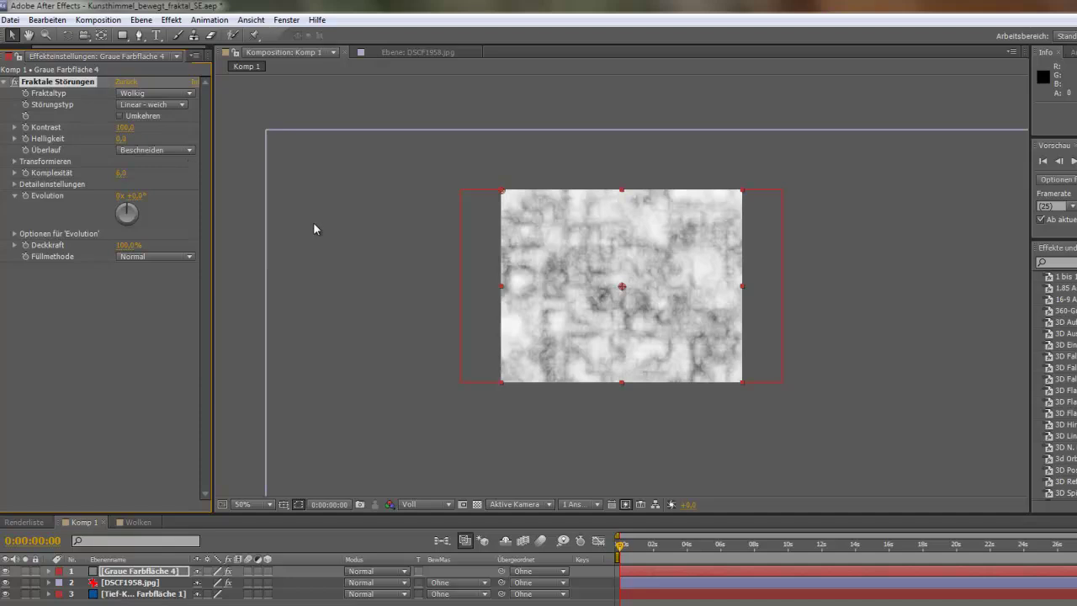
Set Komplexität to 7, brightness to about 34, Evolution to about 43°, and boost contrast
{"action": "left_click_drag", "start_coordinate": [120, 172], "coordinate": [177, 172]}
{"action": "left_click", "coordinate": [121, 173]}
{"action": "type", "text": "7"}
{"action": "key", "text": "Return"}
{"action": "left_click_drag", "start_coordinate": [124, 127], "coordinate": [183, 129]}
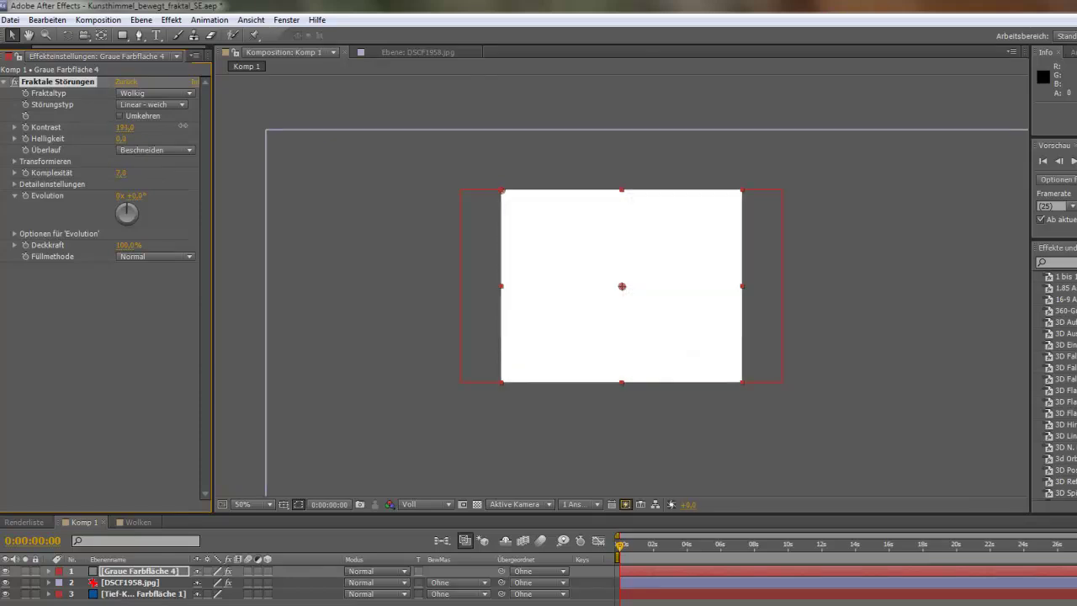
{"action": "left_click_drag", "start_coordinate": [121, 138], "coordinate": [147, 147]}
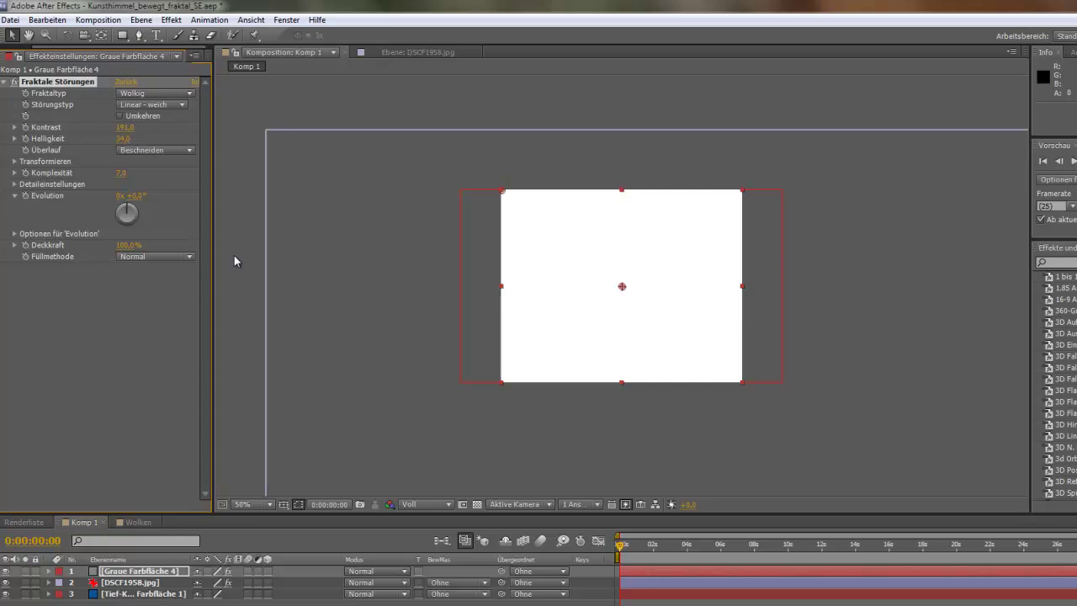
{"action": "left_click_drag", "start_coordinate": [132, 197], "coordinate": [160, 197]}
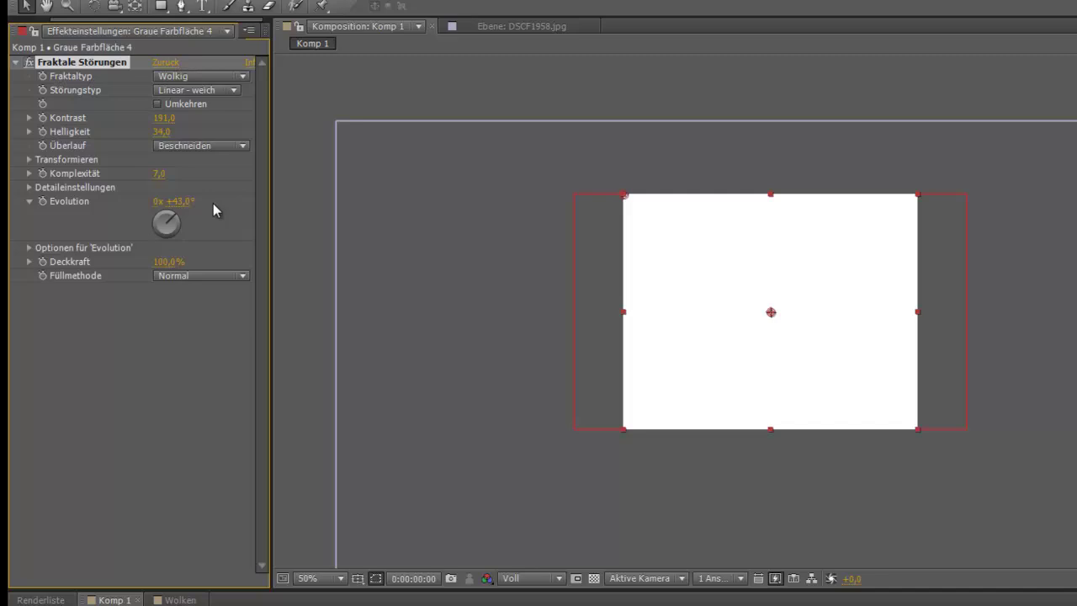
Turn on Umkehren for the fractal noise and settle the contrast at 169
{"action": "left_click", "coordinate": [158, 104]}
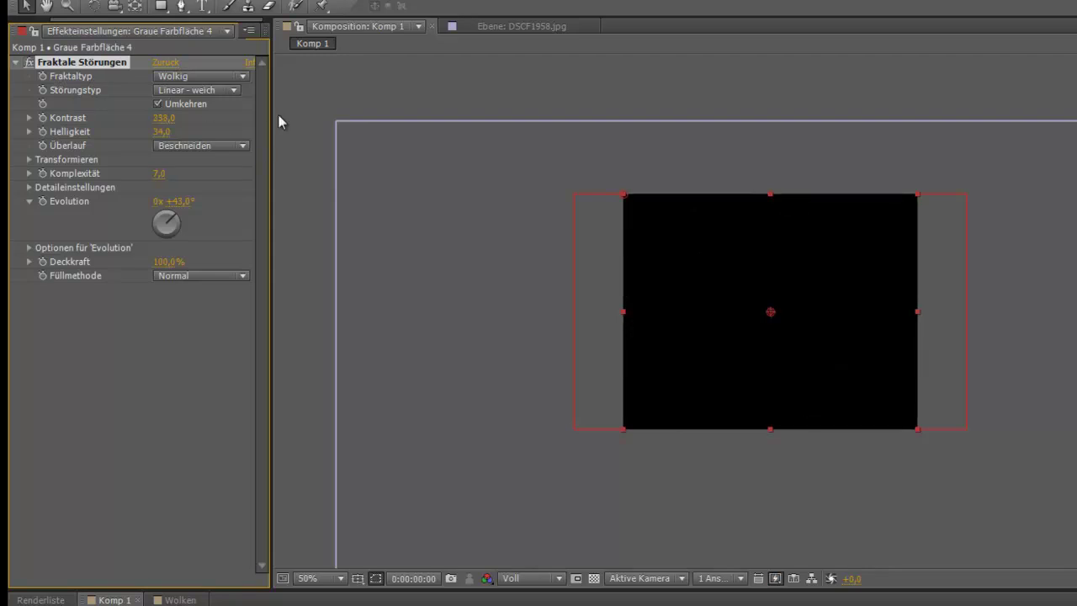
{"action": "left_click", "coordinate": [176, 115]}
{"action": "left_click_drag", "start_coordinate": [165, 123], "coordinate": [38, 118]}
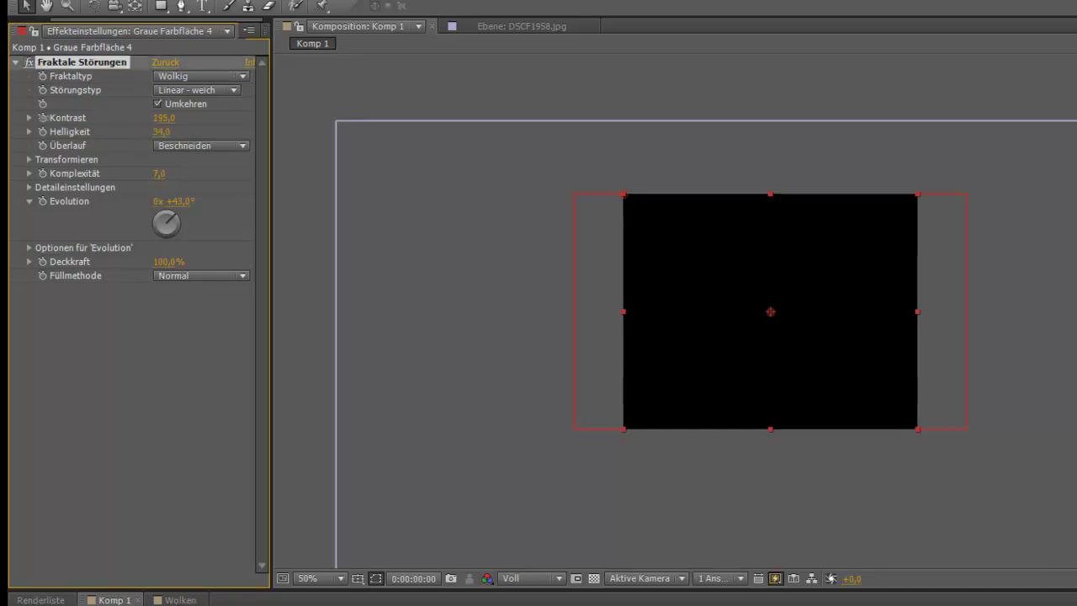
{"action": "left_click_drag", "start_coordinate": [166, 124], "coordinate": [140, 117]}
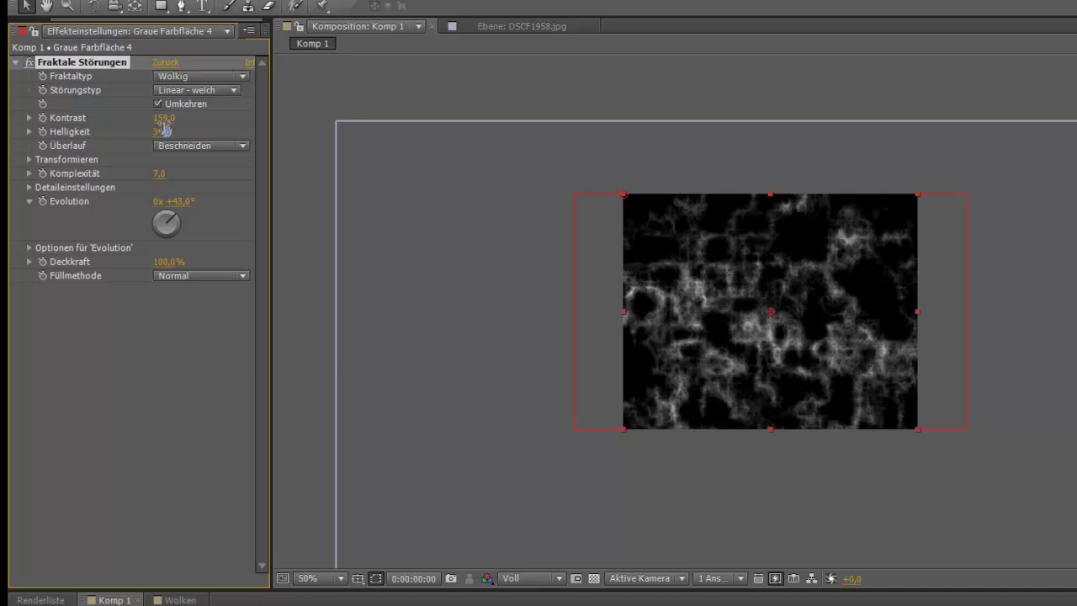
{"action": "left_click_drag", "start_coordinate": [164, 118], "coordinate": [173, 118]}
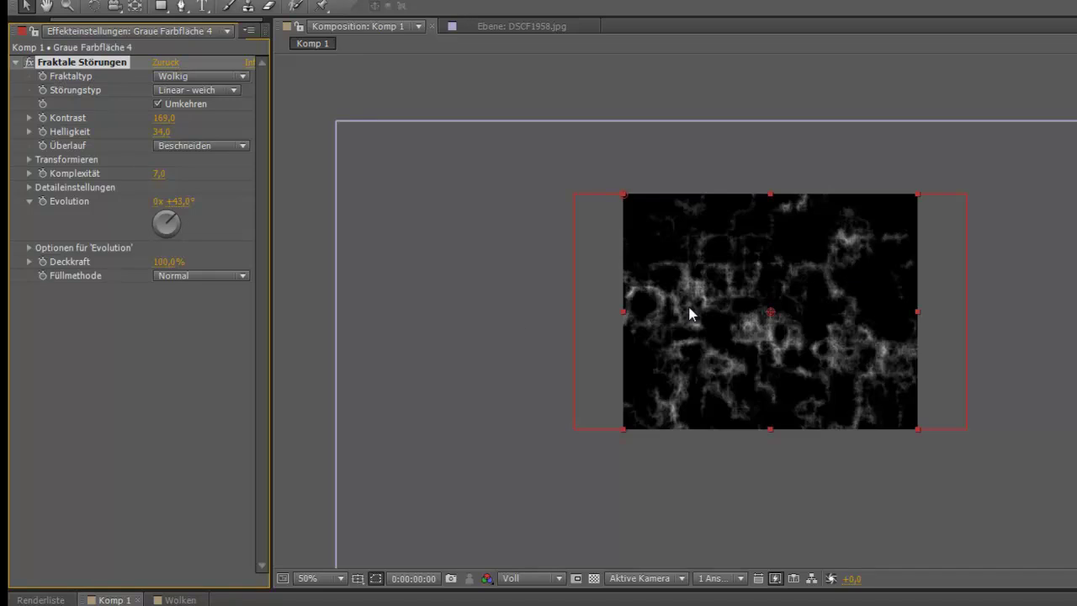
Add the expression time*20 to the fractal noise Evolution property
{"action": "left_click", "coordinate": [42, 202], "text": "alt"}
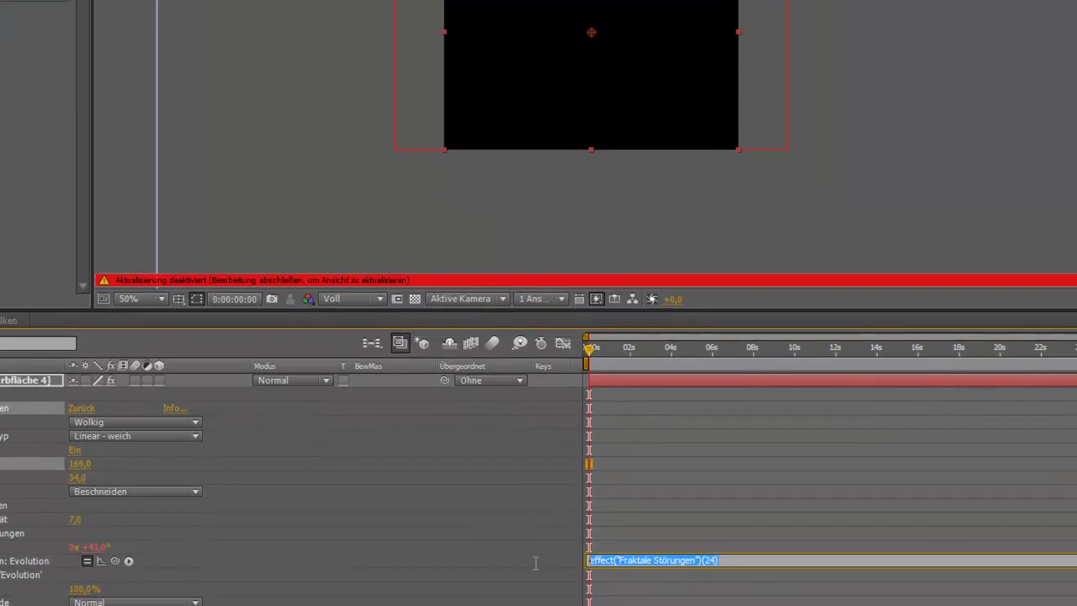
{"action": "type", "text": "time*20"}
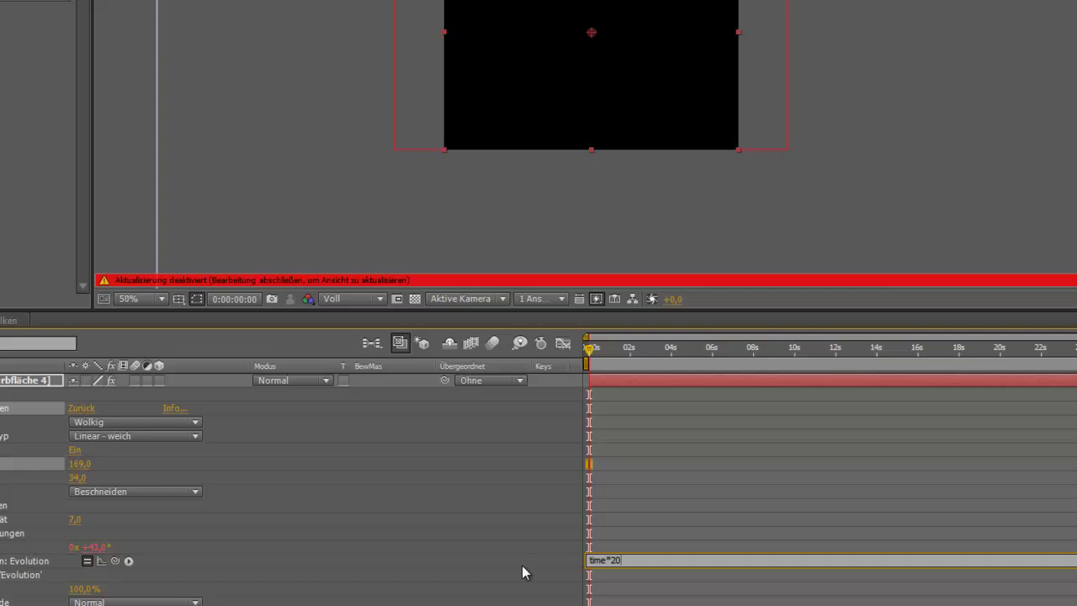
{"action": "left_click", "coordinate": [522, 564]}
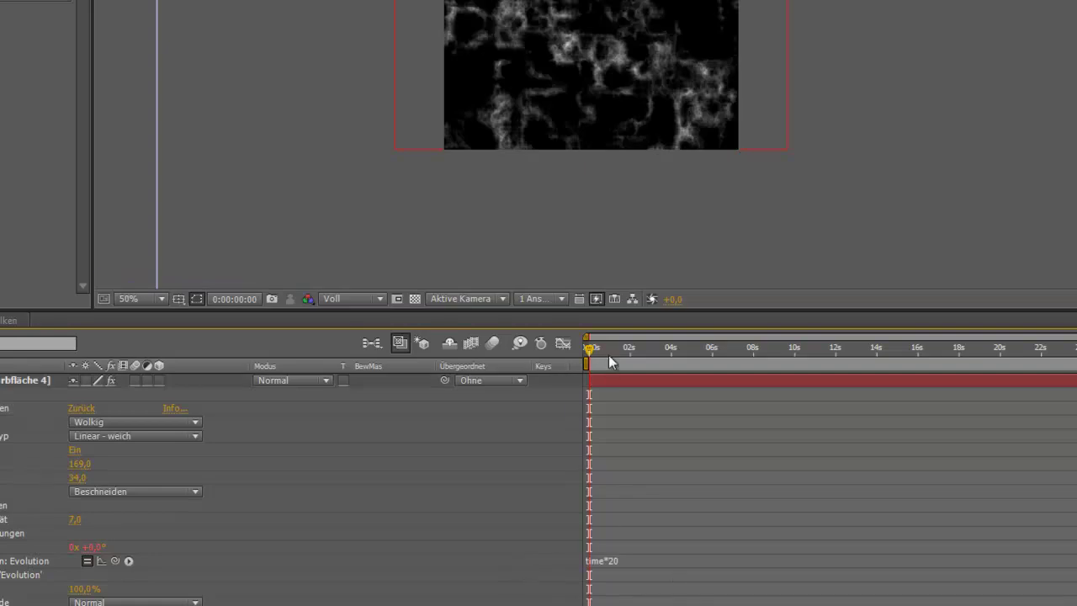
Scrub through about 5, 10, 15 and 17 seconds to preview the churning clouds, then return to the start
{"action": "left_click_drag", "start_coordinate": [593, 350], "coordinate": [704, 349]}
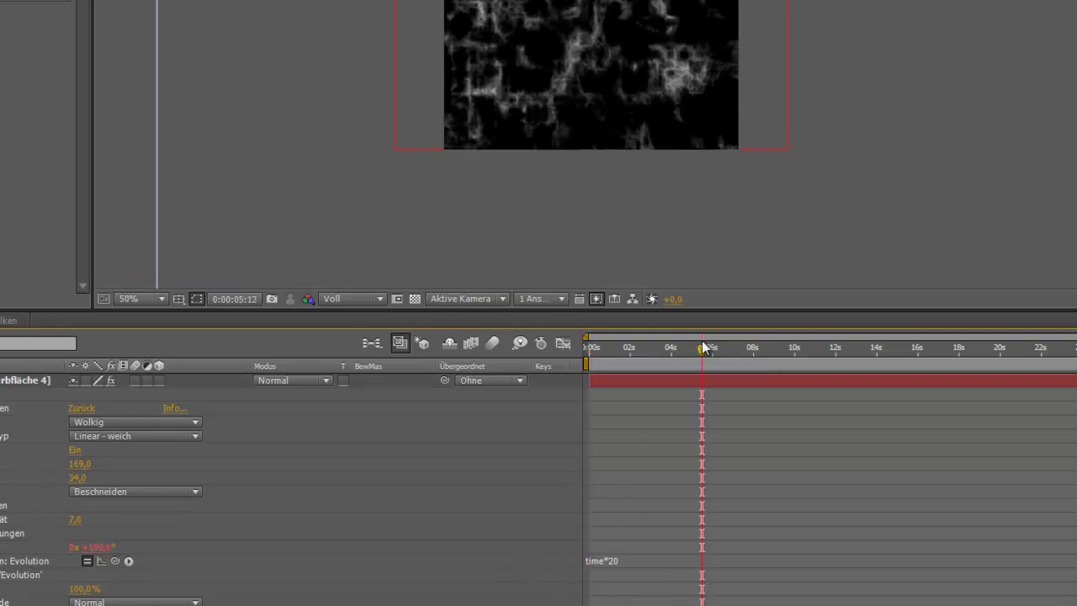
{"action": "left_click", "coordinate": [807, 357]}
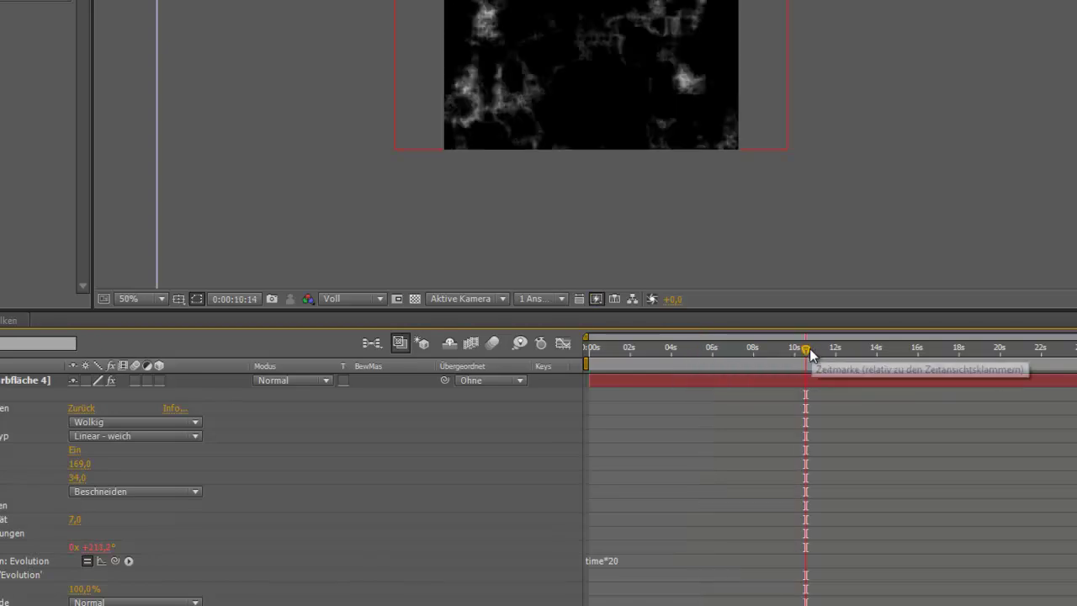
{"action": "left_click", "coordinate": [917, 348]}
{"action": "left_click", "coordinate": [935, 348]}
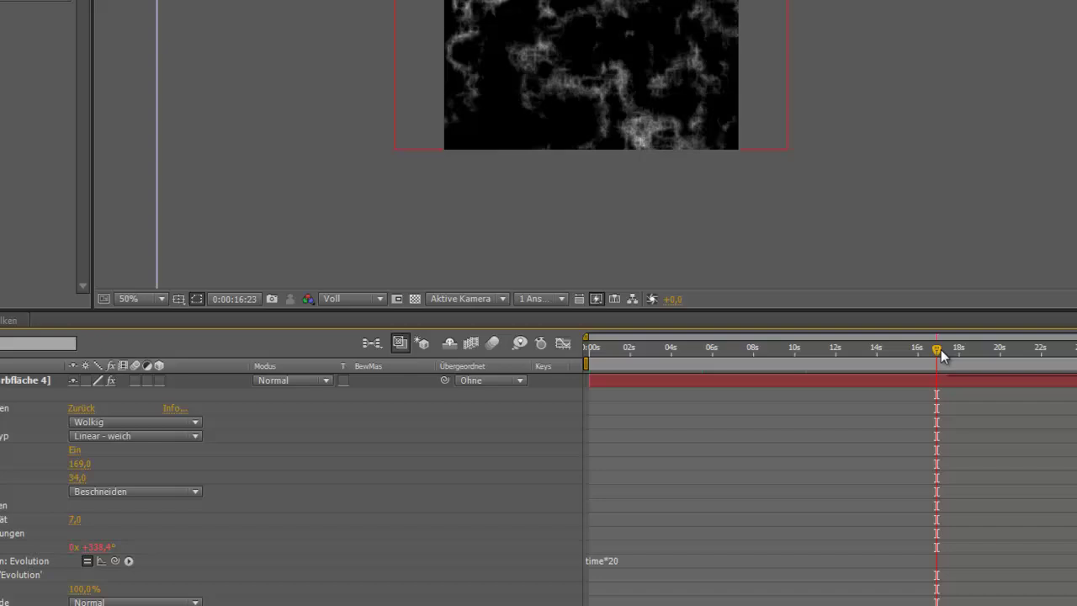
{"action": "left_click_drag", "start_coordinate": [880, 351], "coordinate": [582, 358]}
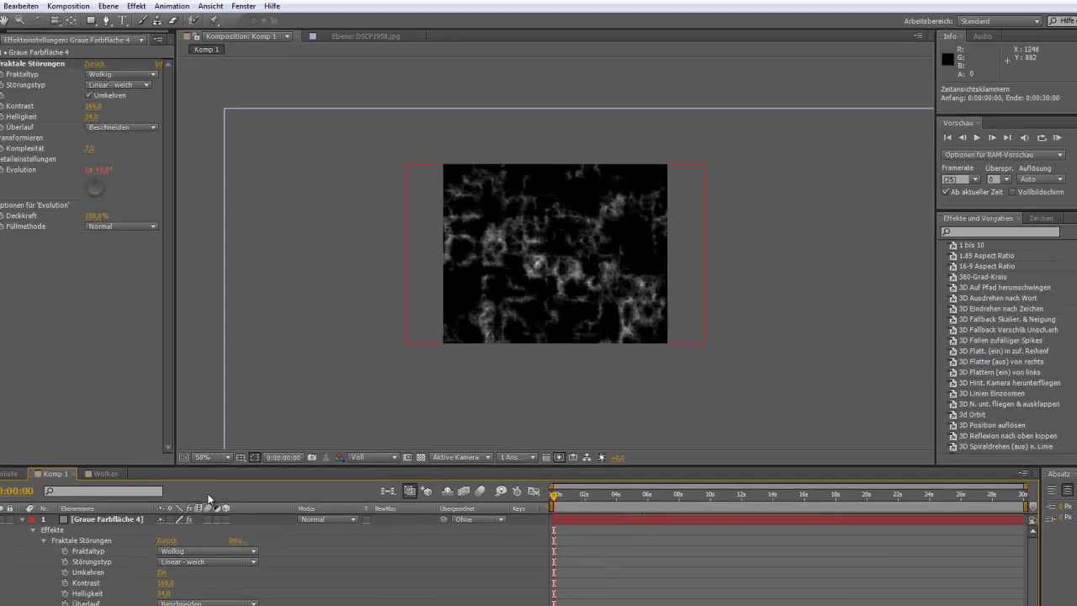
Make Graue Farbfläche 4 a 3D layer, tilt it 70° on X, and scale it to about 174%×276%
{"action": "left_click", "coordinate": [32, 531]}
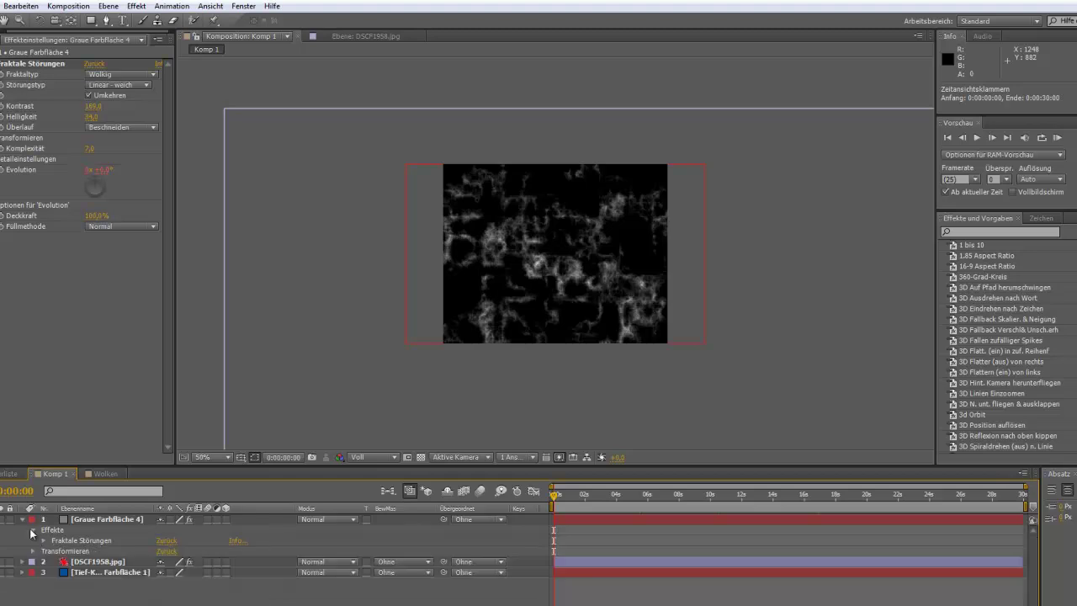
{"action": "left_click", "coordinate": [225, 521]}
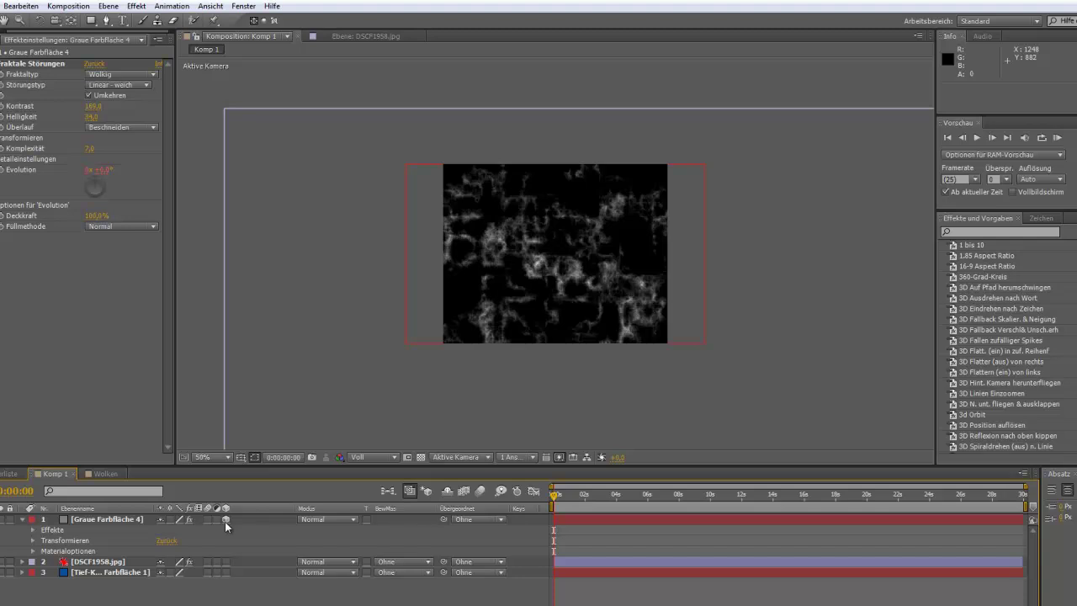
{"action": "left_click", "coordinate": [42, 22]}
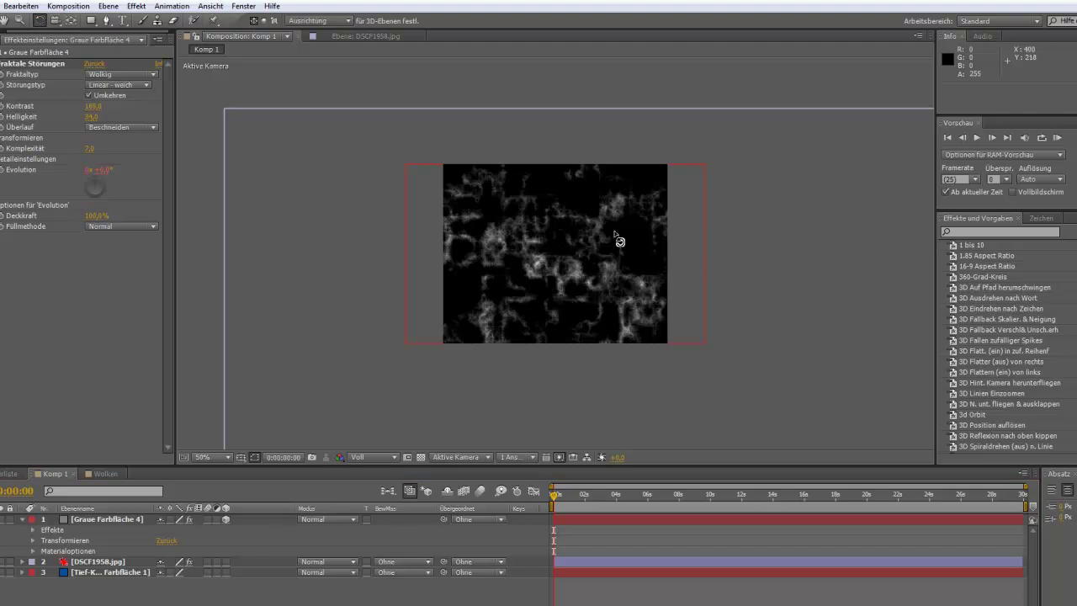
{"action": "left_click", "coordinate": [93, 522]}
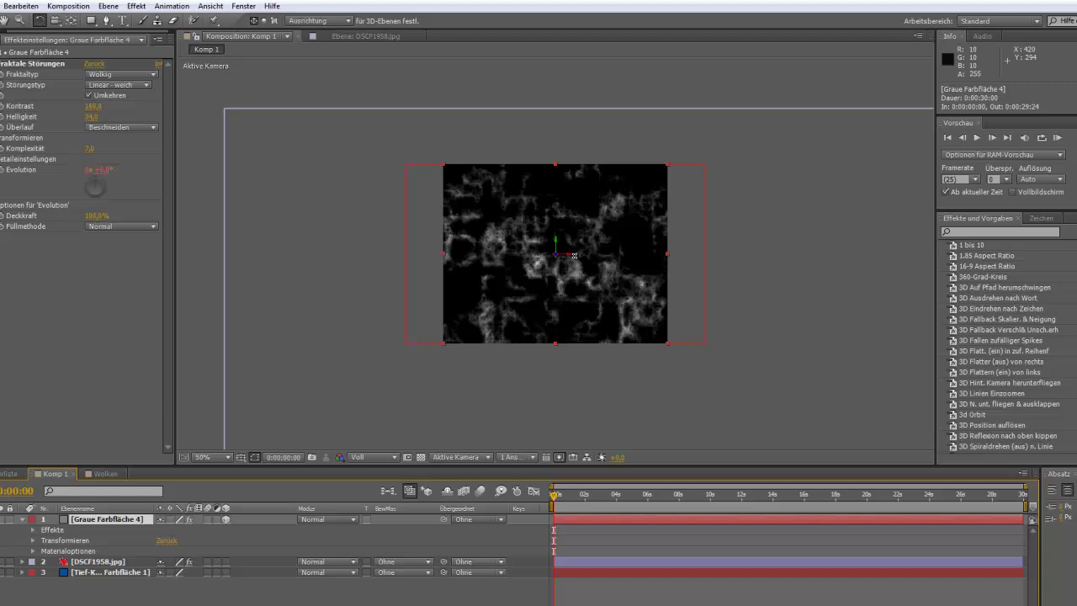
{"action": "left_click_drag", "start_coordinate": [572, 254], "coordinate": [578, 277]}
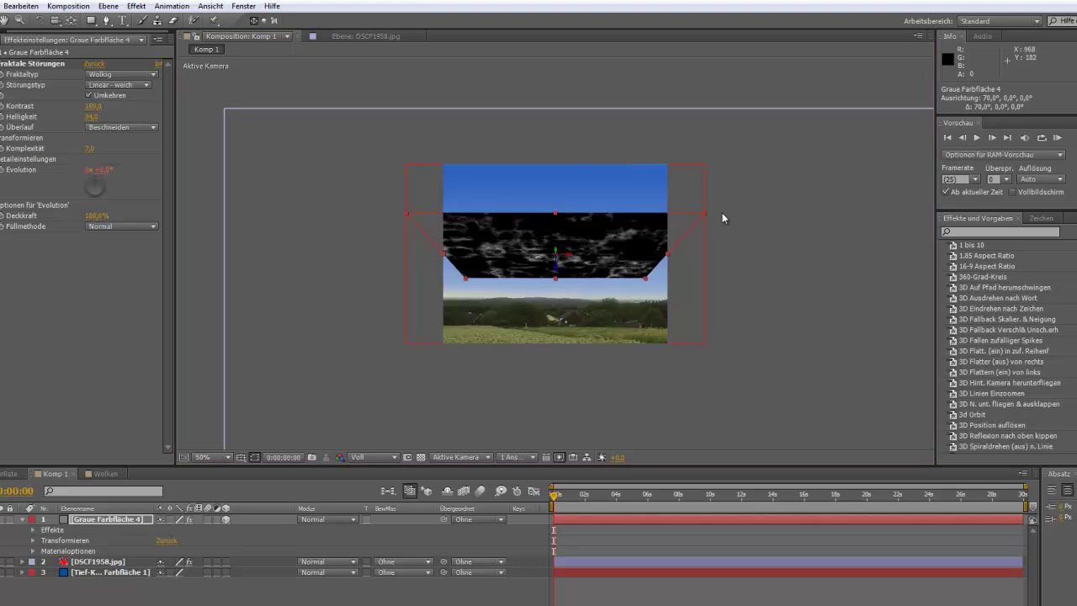
{"action": "left_click_drag", "start_coordinate": [704, 212], "coordinate": [1076, 0]}
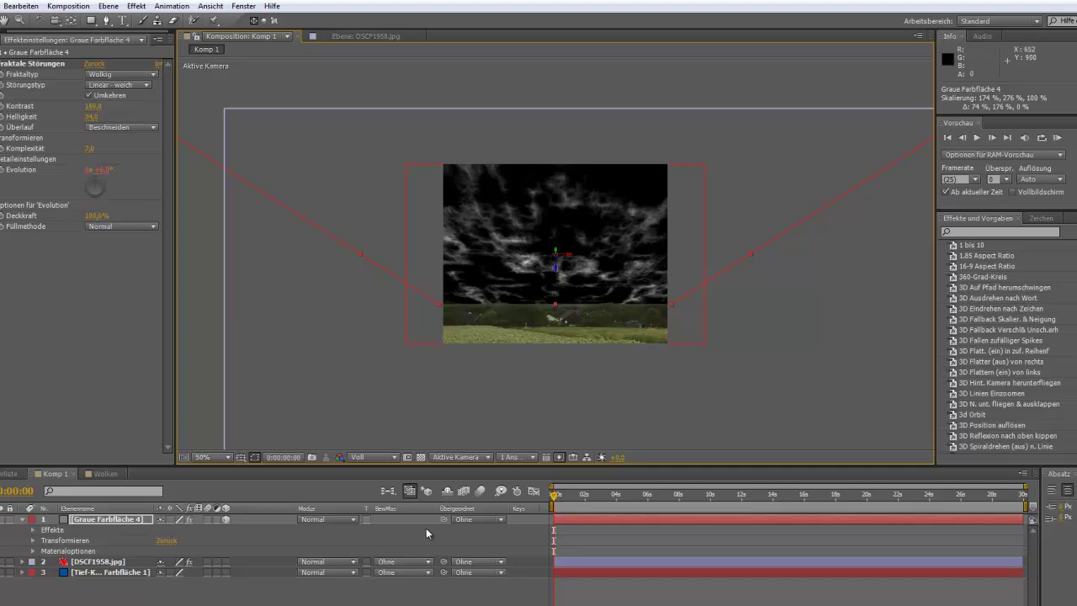
Push the cloud layer back in depth and set a starting Position keyframe at 0 s
{"action": "left_click", "coordinate": [33, 542]}
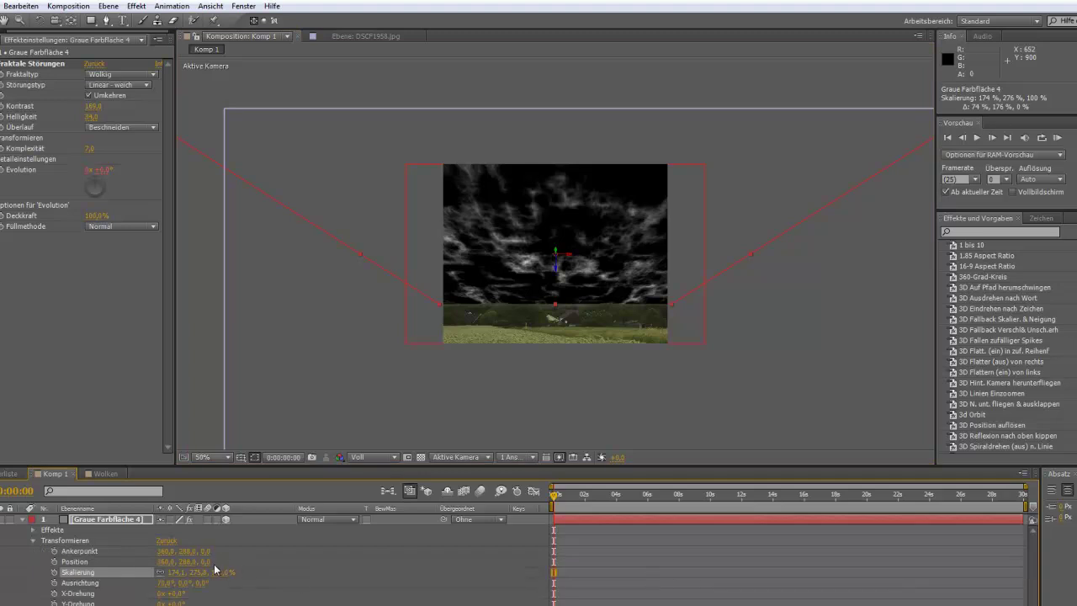
{"action": "mouse_move", "coordinate": [206, 561]}
{"action": "left_mouse_down"}
{"action": "mouse_move", "coordinate": [409, 560]}
{"action": "mouse_move", "coordinate": [311, 564]}
{"action": "mouse_move", "coordinate": [504, 577]}
{"action": "left_mouse_up"}
{"action": "left_click", "coordinate": [54, 561]}
Set a different depth Position keyframe at the composition's end and preview near 27 seconds
{"action": "left_click_drag", "start_coordinate": [556, 499], "coordinate": [1024, 496]}
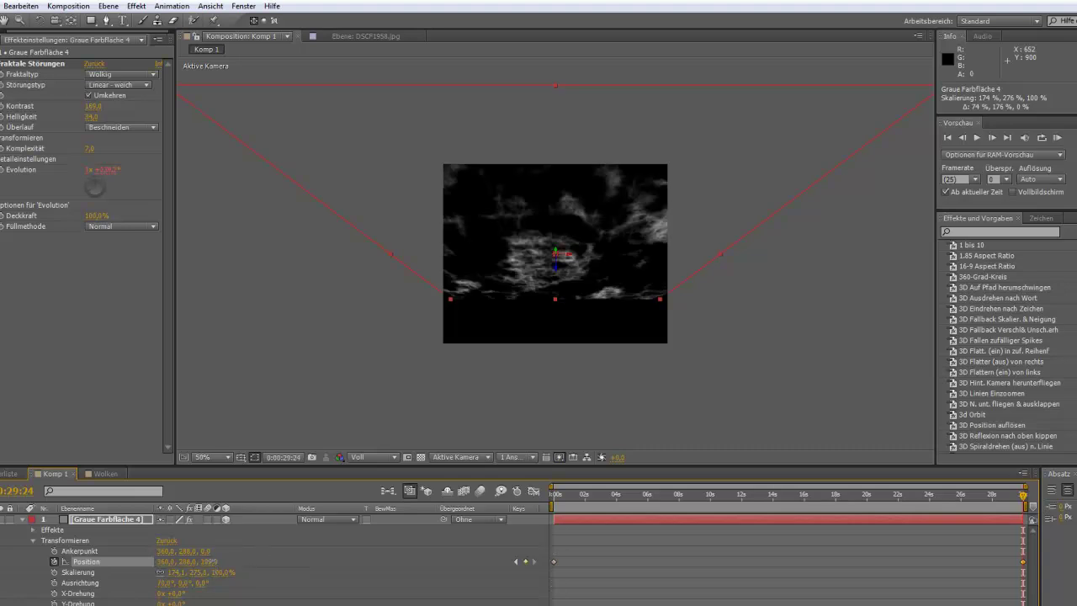
{"action": "left_click_drag", "start_coordinate": [209, 561], "coordinate": [227, 562]}
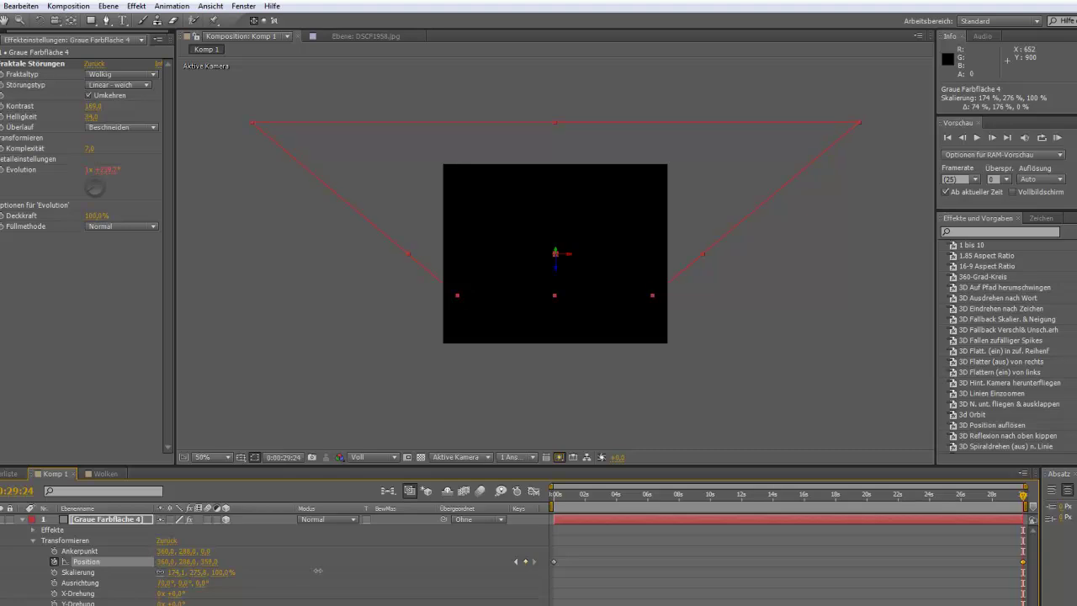
{"action": "left_click_drag", "start_coordinate": [354, 571], "coordinate": [393, 573]}
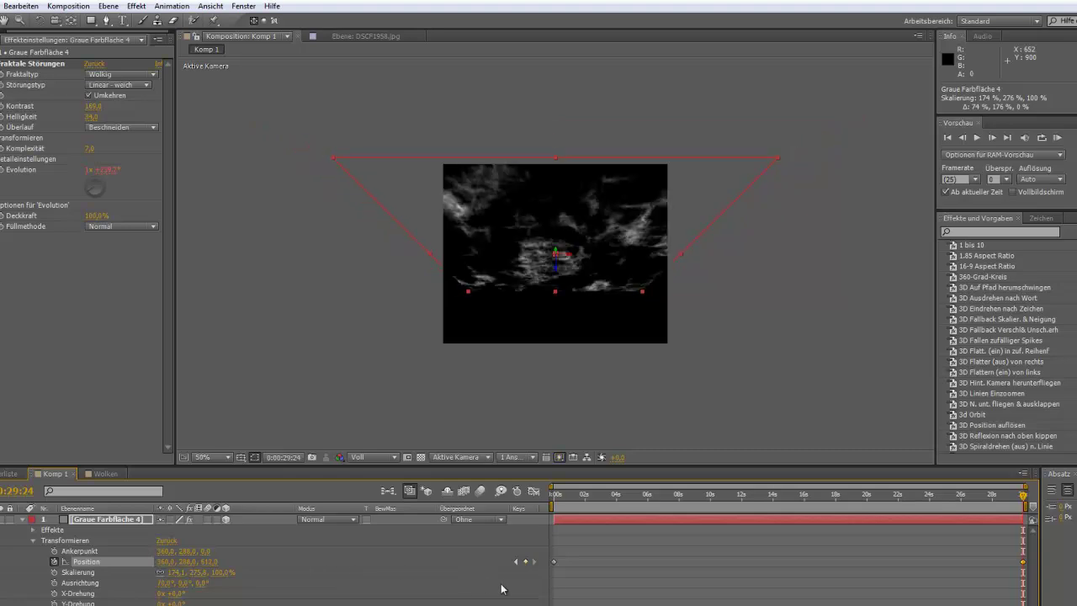
{"action": "mouse_move", "coordinate": [1024, 496]}
{"action": "left_mouse_down"}
{"action": "mouse_move", "coordinate": [579, 514]}
{"action": "mouse_move", "coordinate": [913, 521]}
{"action": "mouse_move", "coordinate": [542, 524]}
{"action": "left_mouse_up"}
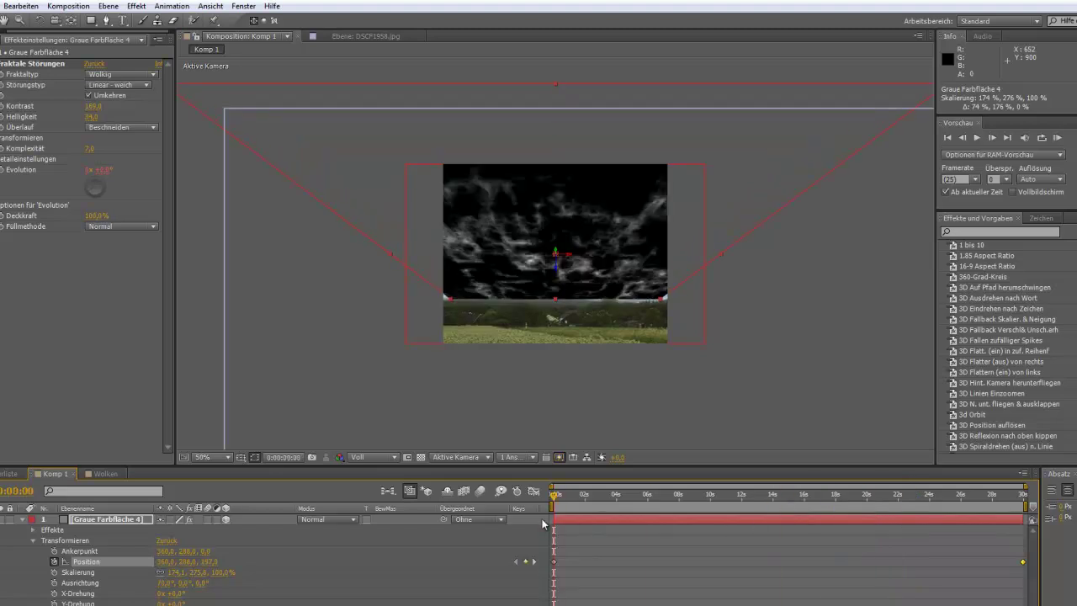
Move the cloud layer below DSCF1958.jpg and set its blend mode to Negativ multiplizieren
{"action": "left_click", "coordinate": [22, 522]}
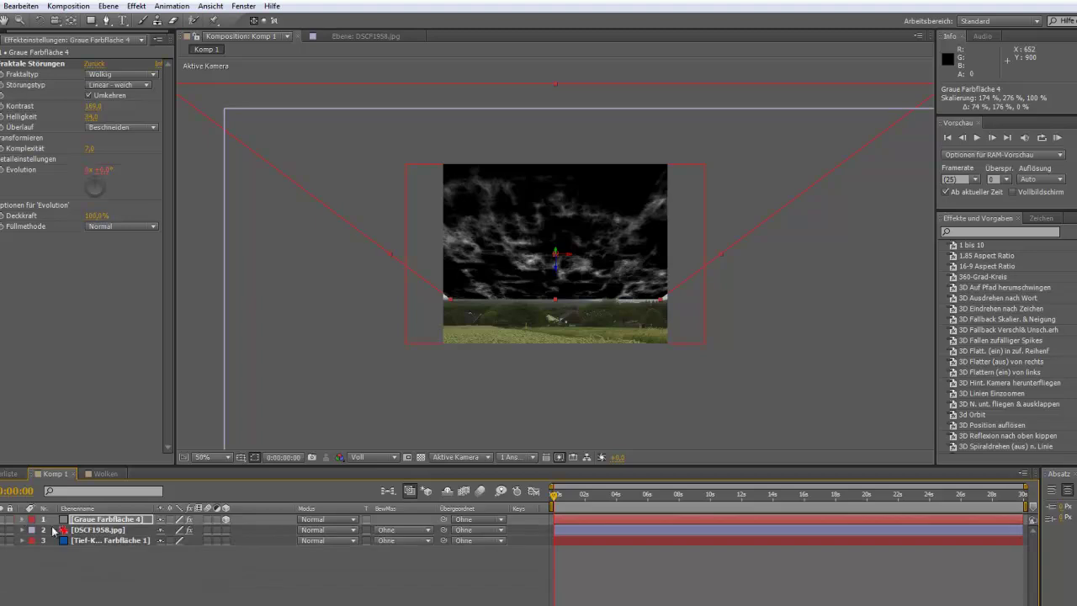
{"action": "left_click_drag", "start_coordinate": [116, 519], "coordinate": [108, 539]}
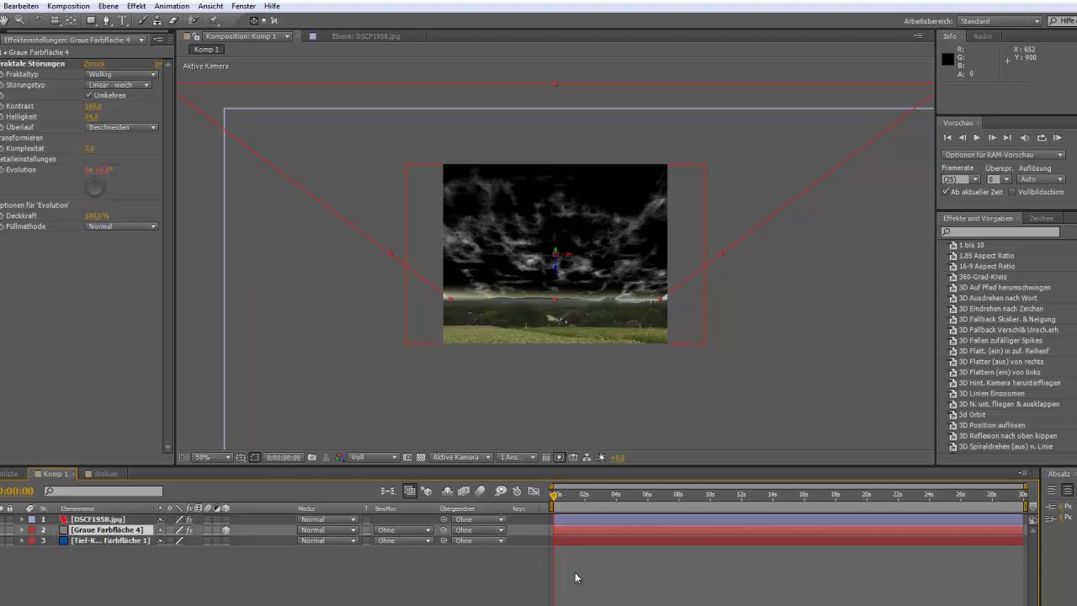
{"action": "left_click", "coordinate": [353, 530]}
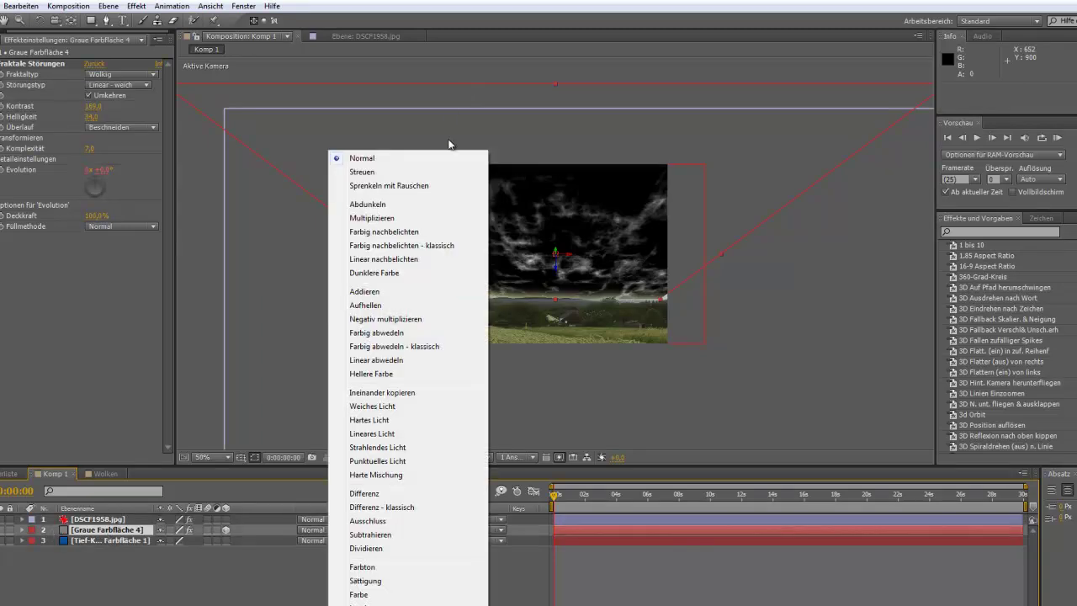
{"action": "left_click", "coordinate": [441, 319]}
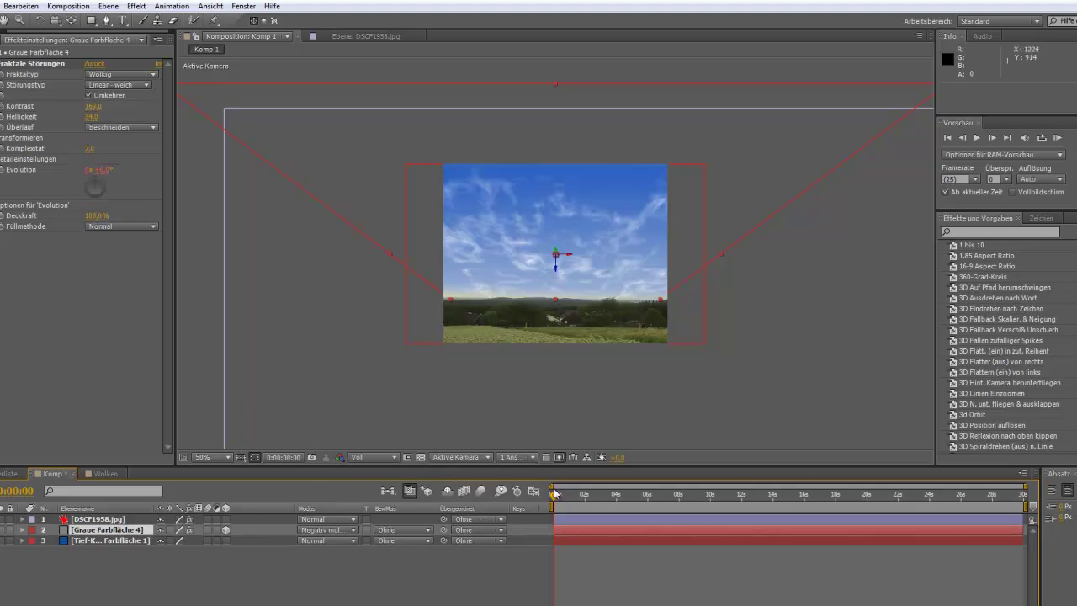
Preview the screened clouds near 27 seconds, then delete the Graue Farbfläche 4 layer
{"action": "left_click_drag", "start_coordinate": [555, 496], "coordinate": [944, 506]}
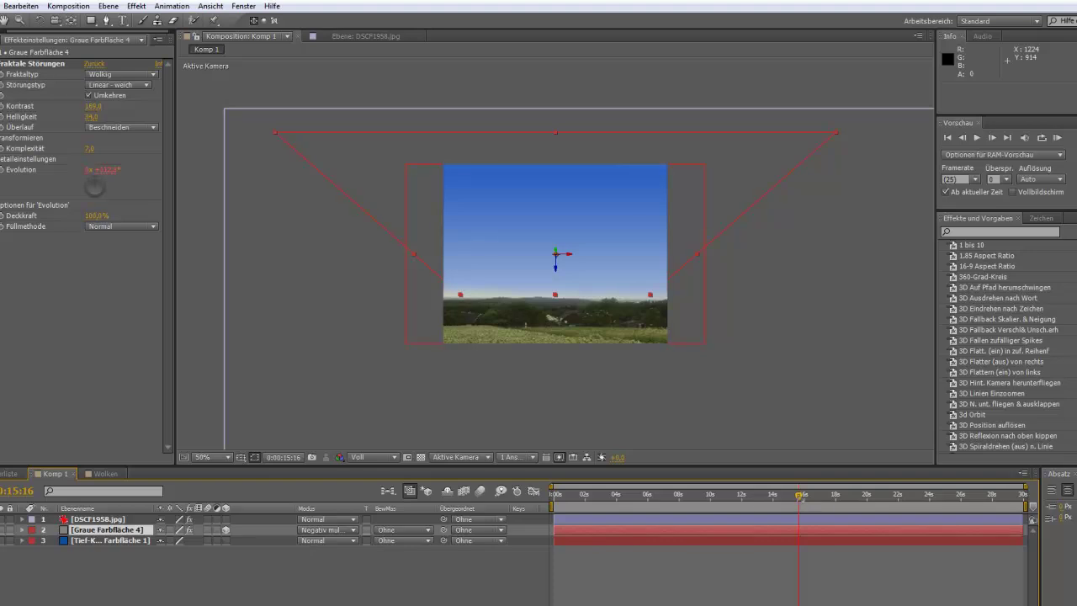
{"action": "mouse_move", "coordinate": [944, 507]}
{"action": "left_mouse_down"}
{"action": "mouse_move", "coordinate": [986, 500]}
{"action": "mouse_move", "coordinate": [655, 513]}
{"action": "left_mouse_up"}
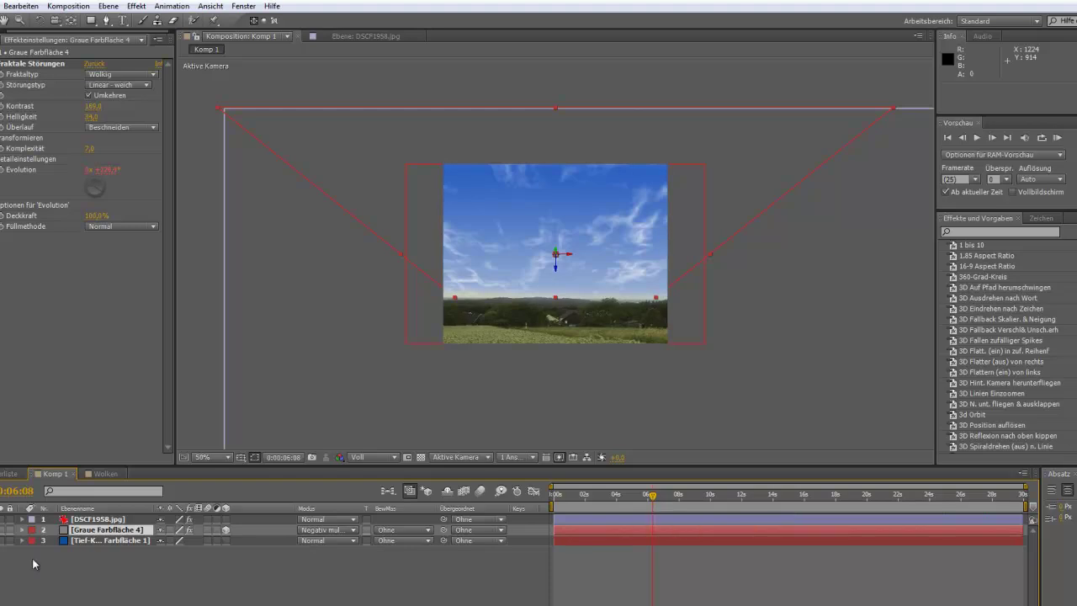
{"action": "left_click", "coordinate": [79, 531]}
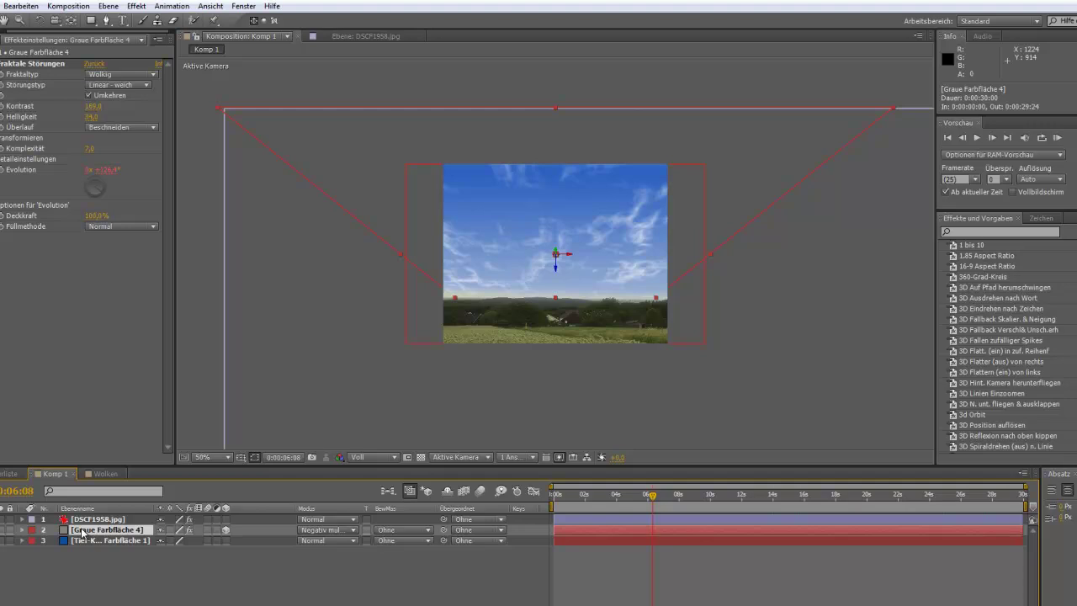
{"action": "key", "text": "Delete"}
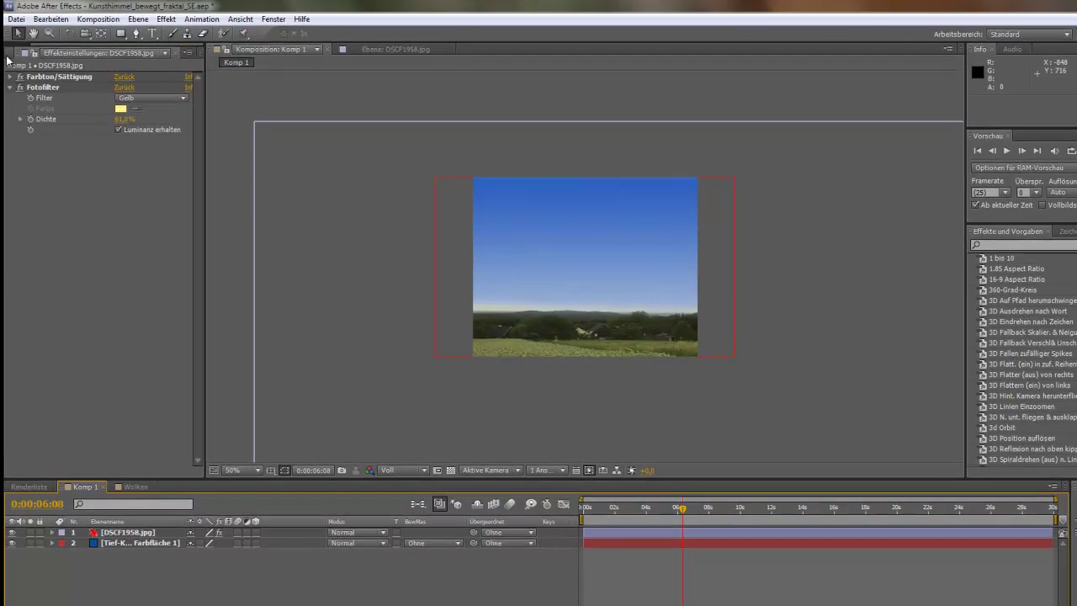
Drag the Wolken composition from the Project panel into Komp 1, just below DSCF1958.jpg
{"action": "left_click", "coordinate": [274, 19]}
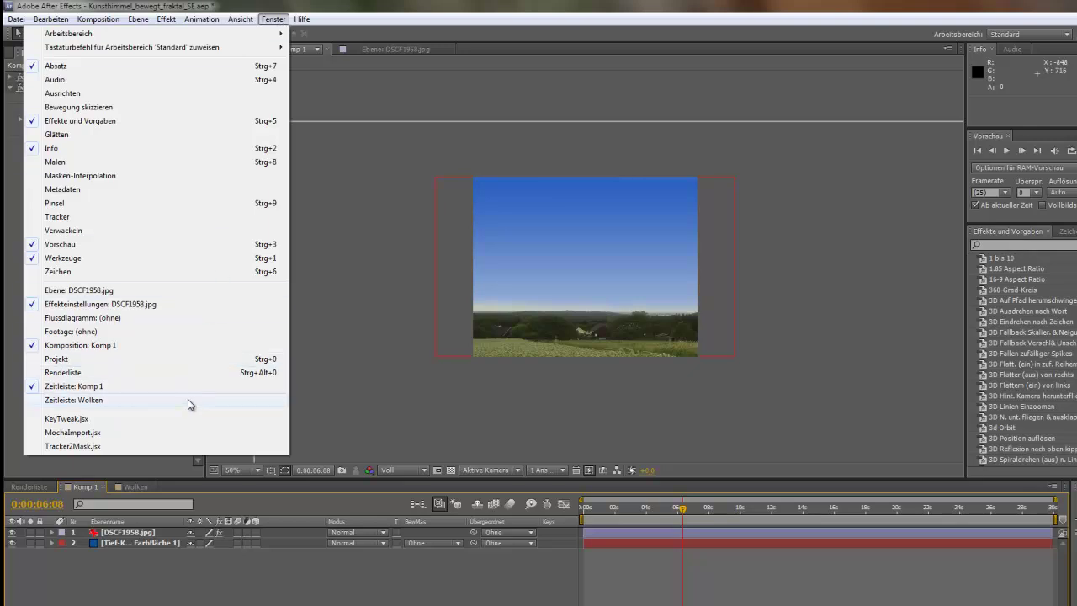
{"action": "left_click", "coordinate": [206, 362]}
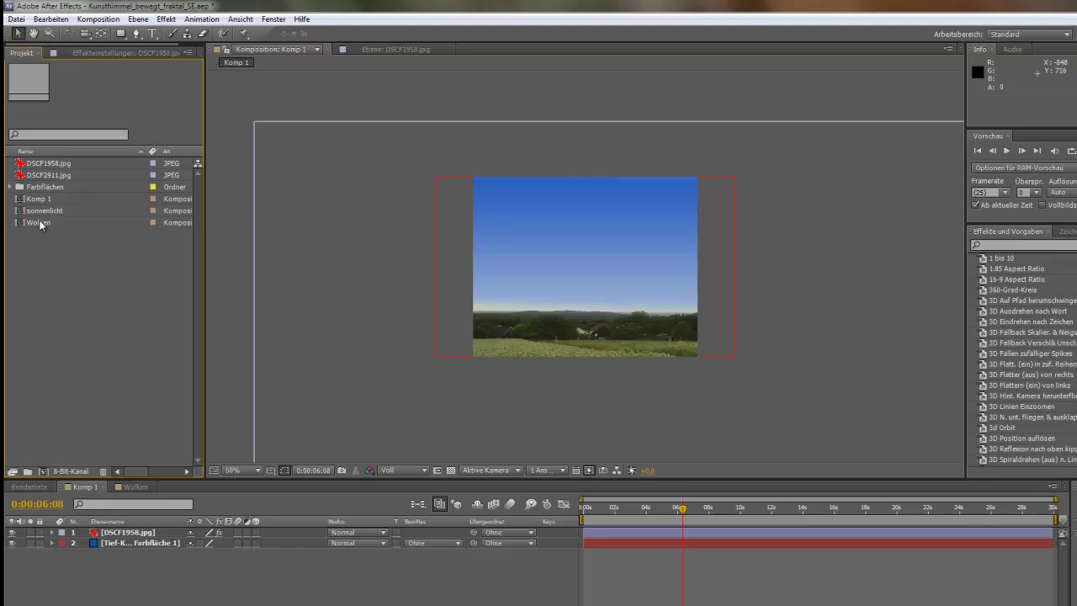
{"action": "left_click_drag", "start_coordinate": [40, 223], "coordinate": [85, 530]}
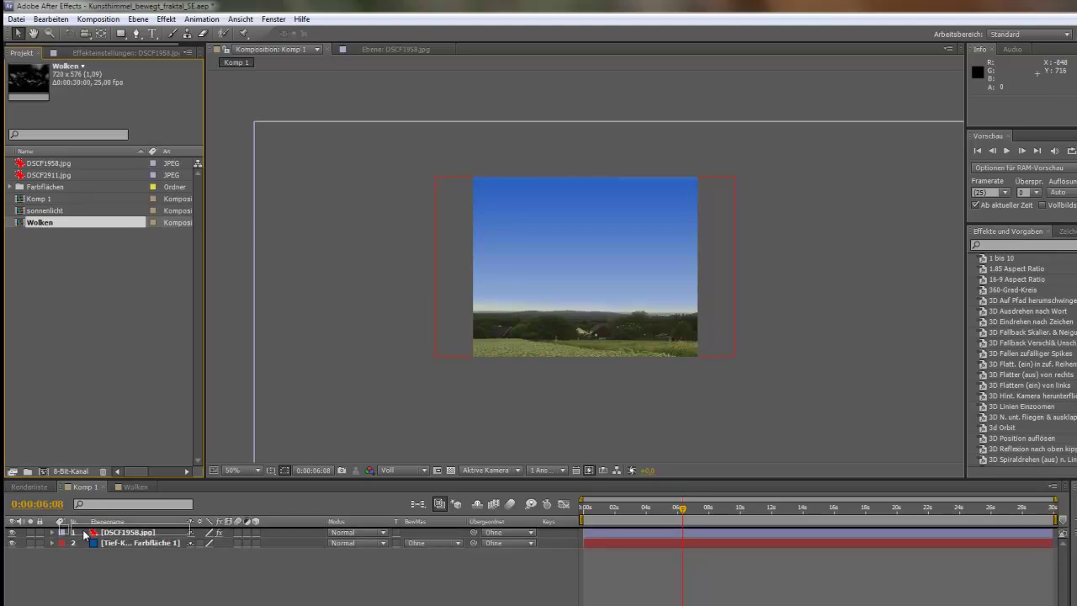
{"action": "left_click_drag", "start_coordinate": [85, 530], "coordinate": [83, 542]}
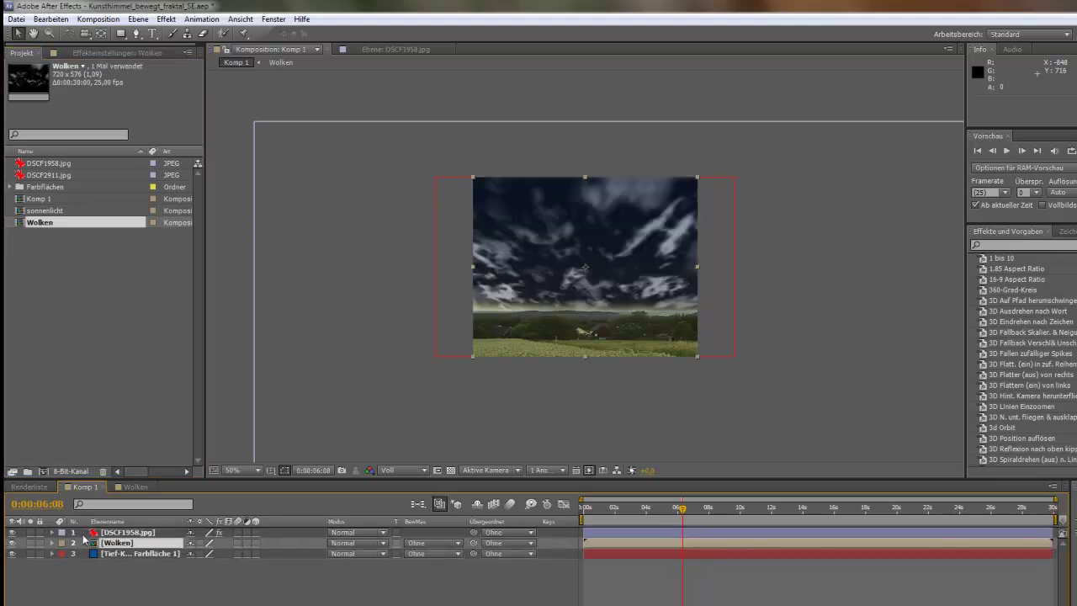
Set the Wolken layer to Negativ multiplizieren after trying Weiches Licht, then open the Wolken composition
{"action": "left_click", "coordinate": [383, 545]}
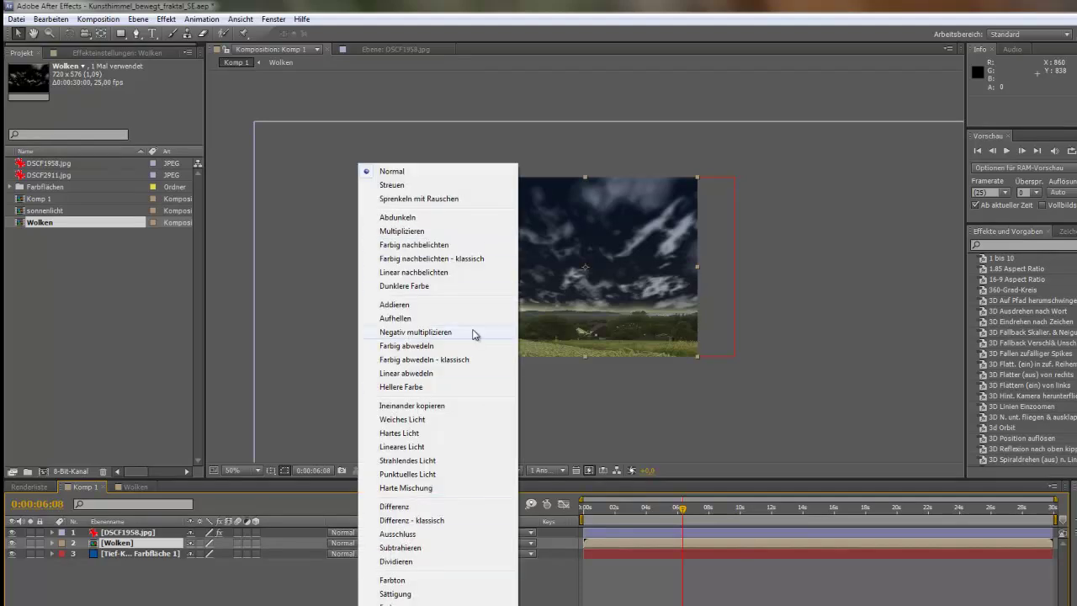
{"action": "left_click", "coordinate": [471, 332]}
{"action": "left_click", "coordinate": [386, 545]}
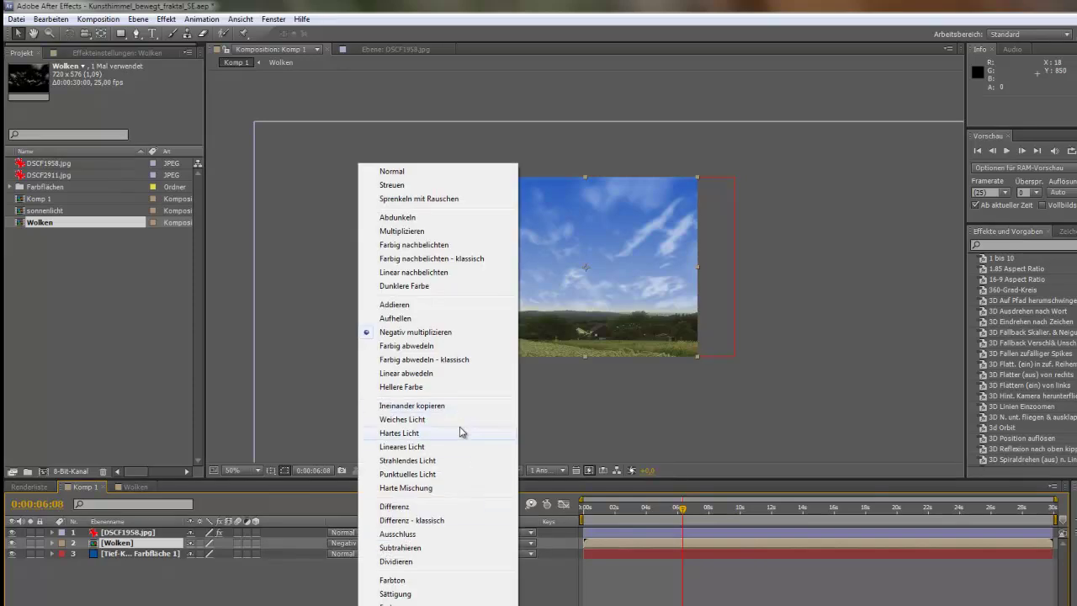
{"action": "left_click", "coordinate": [463, 420]}
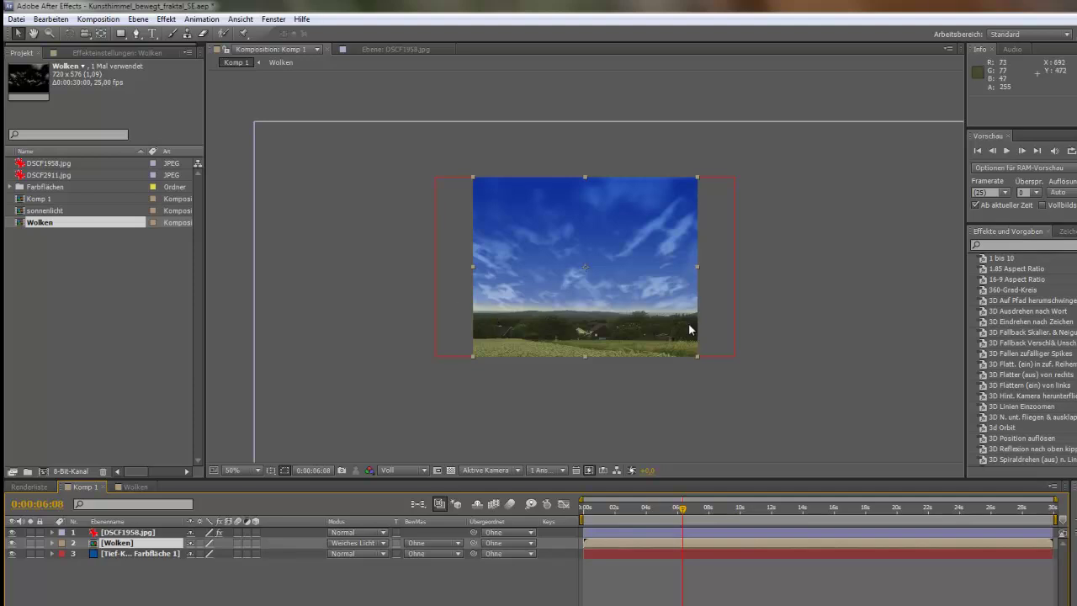
{"action": "left_click", "coordinate": [387, 544]}
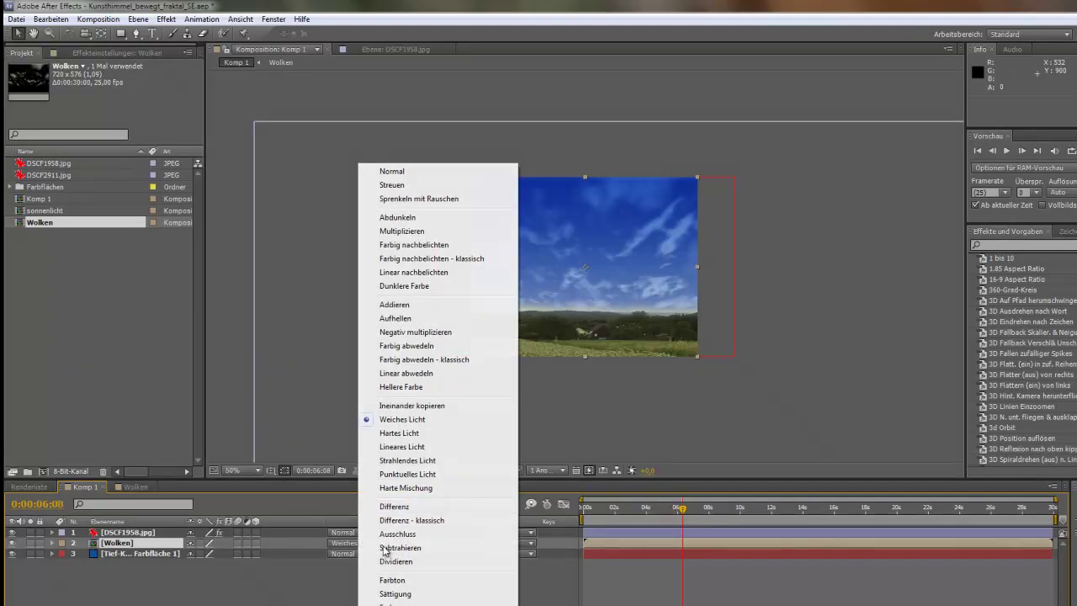
{"action": "left_click", "coordinate": [476, 334]}
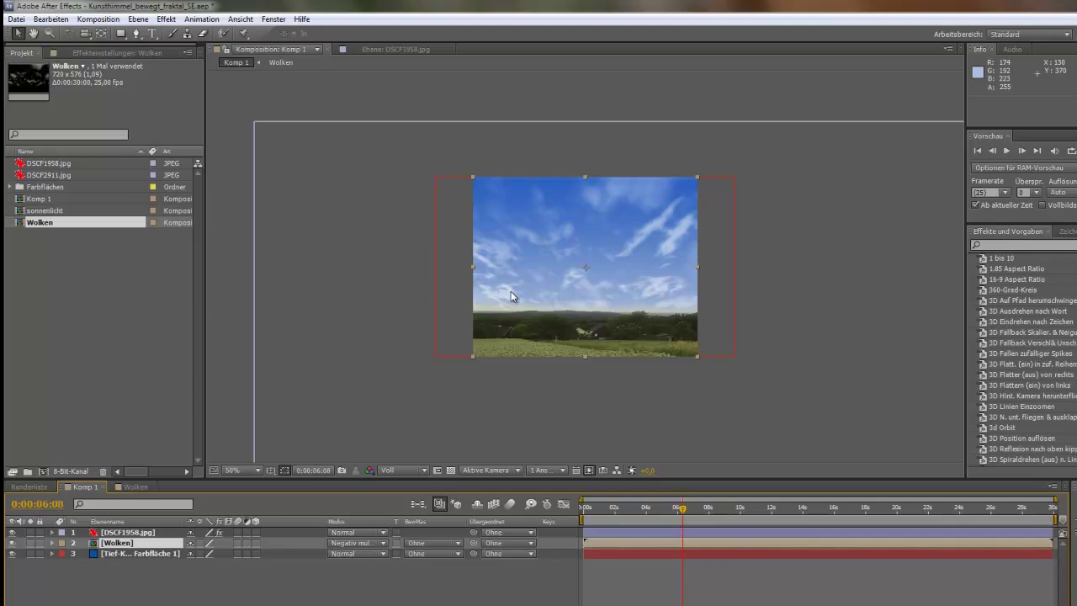
{"action": "left_click", "coordinate": [52, 543]}
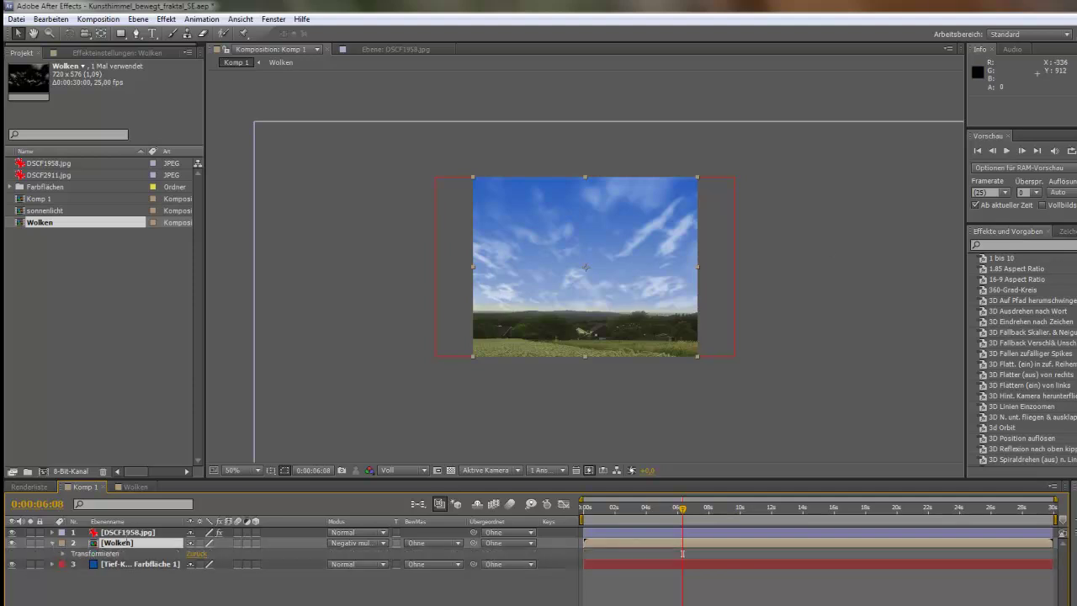
{"action": "left_click", "coordinate": [140, 488]}
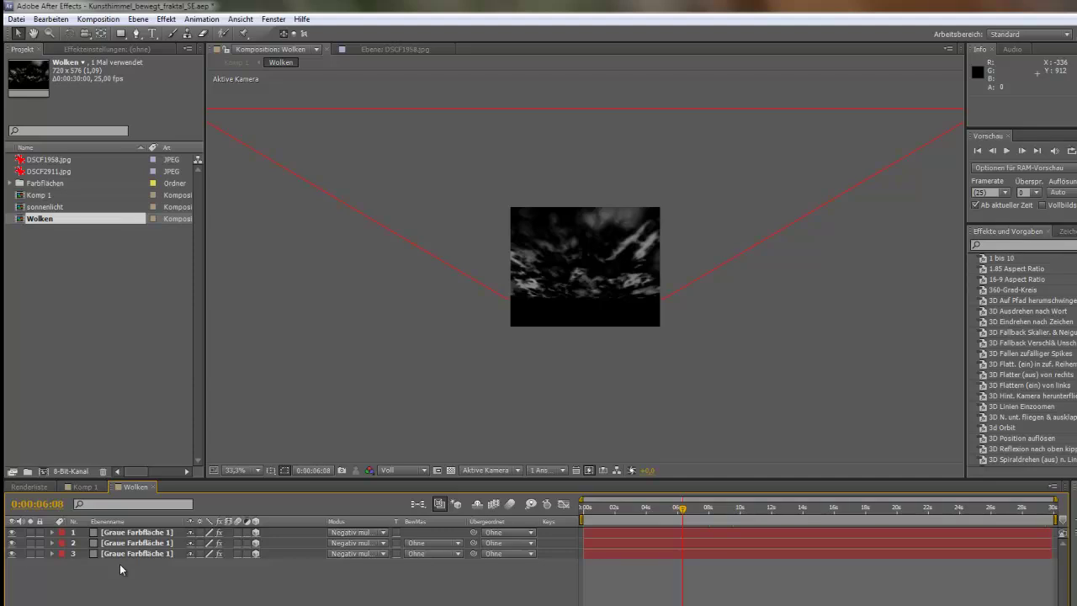
Toggle the eye icons of the Wolken cloud layers to compare them
{"action": "left_click", "coordinate": [12, 533]}
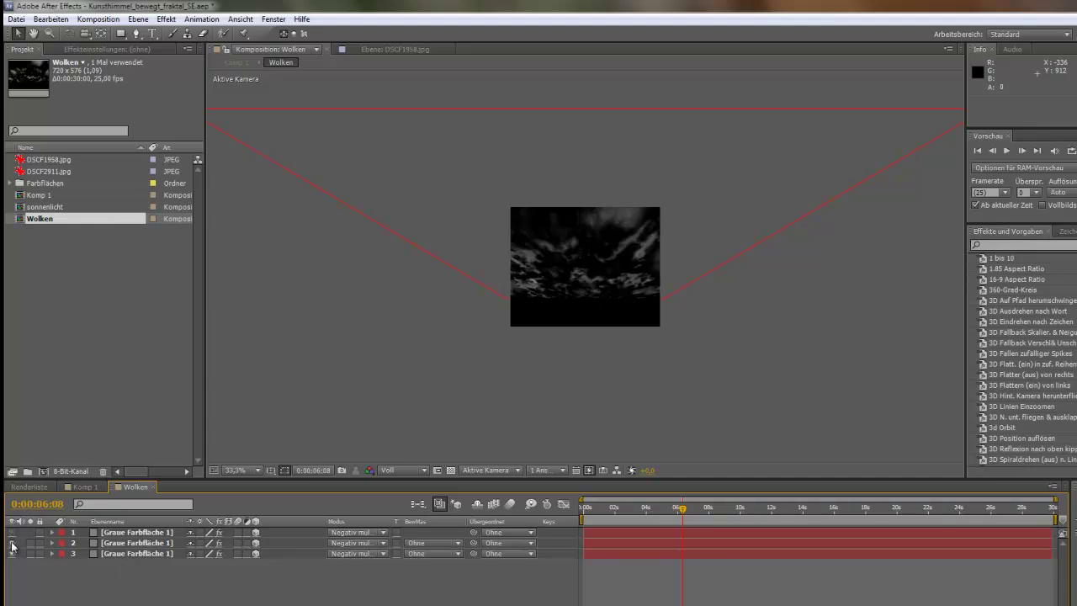
{"action": "left_click", "coordinate": [12, 542]}
{"action": "left_click", "coordinate": [11, 533]}
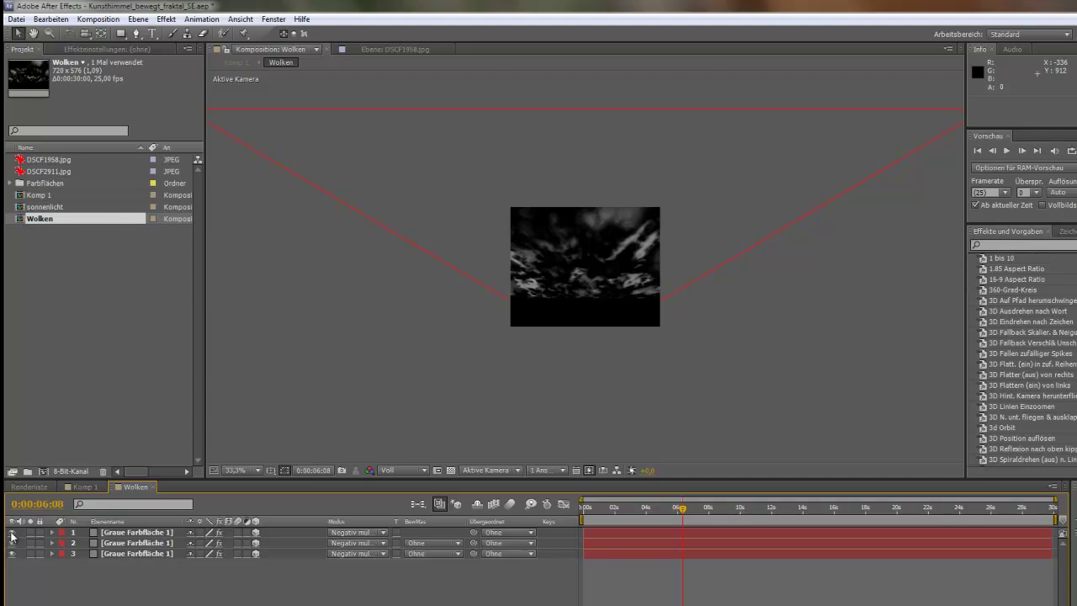
In Komp 1, return the playhead to the start and add sonnenlicht as the top layer
{"action": "left_click", "coordinate": [84, 487]}
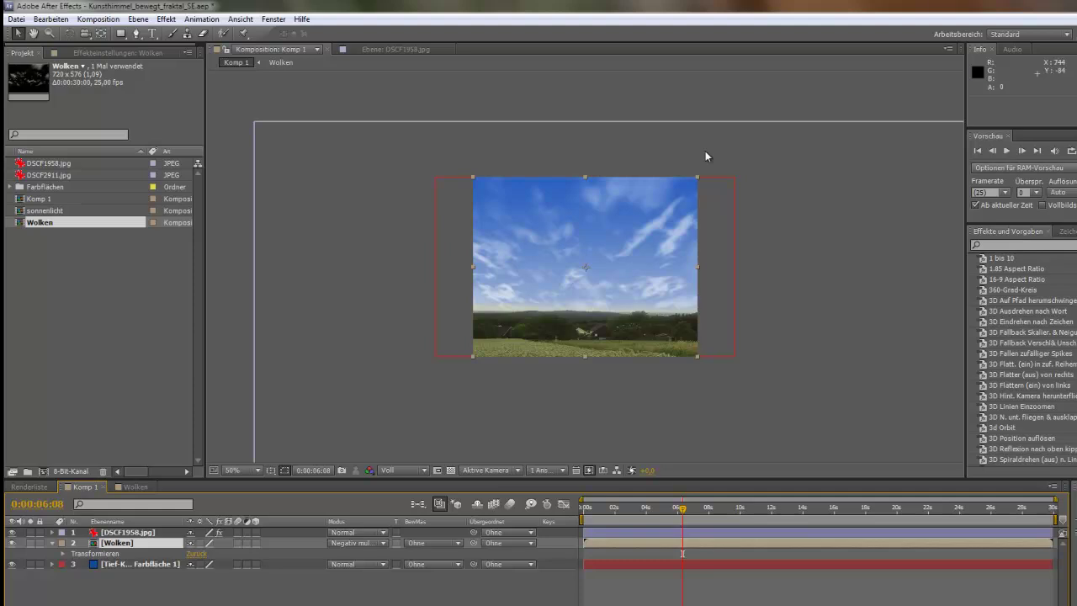
{"action": "mouse_move", "coordinate": [682, 510]}
{"action": "left_mouse_down"}
{"action": "mouse_move", "coordinate": [587, 523]}
{"action": "mouse_move", "coordinate": [796, 525]}
{"action": "mouse_move", "coordinate": [586, 525]}
{"action": "left_mouse_up"}
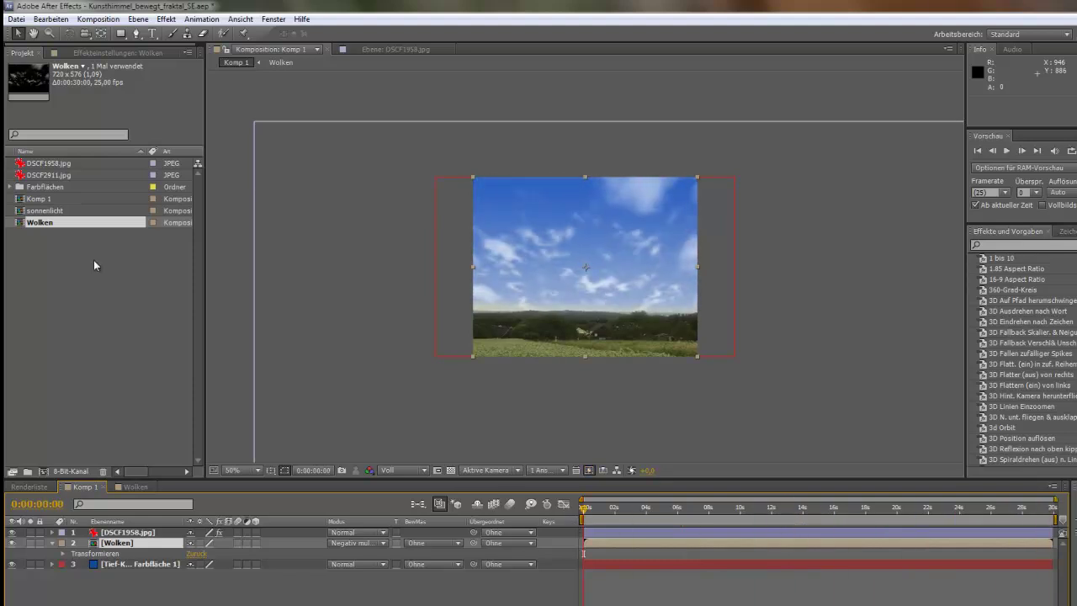
{"action": "left_click_drag", "start_coordinate": [41, 212], "coordinate": [95, 536]}
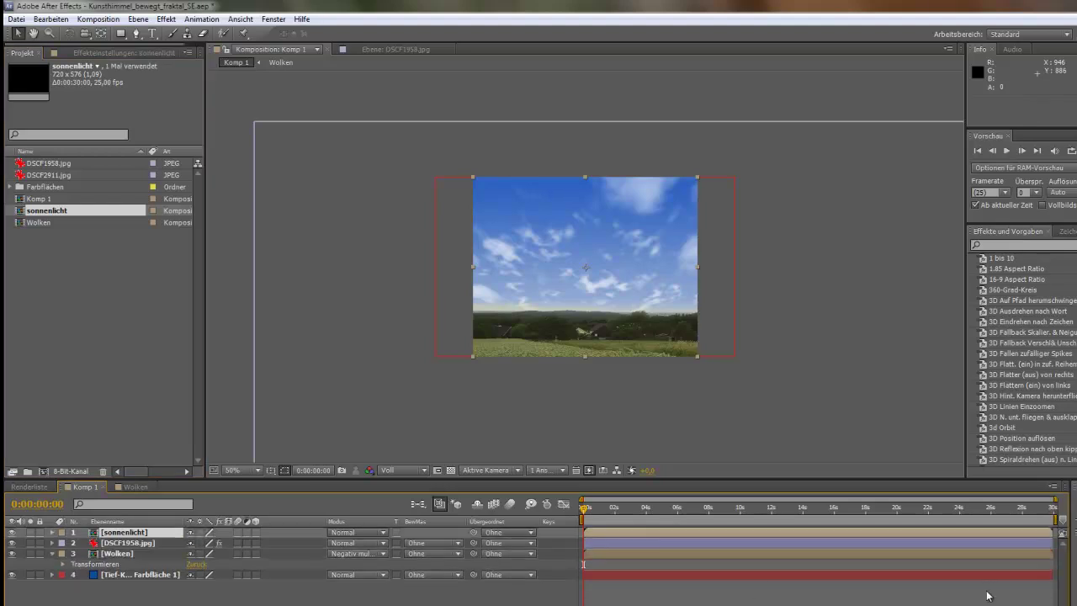
{"action": "double_click", "coordinate": [103, 533]}
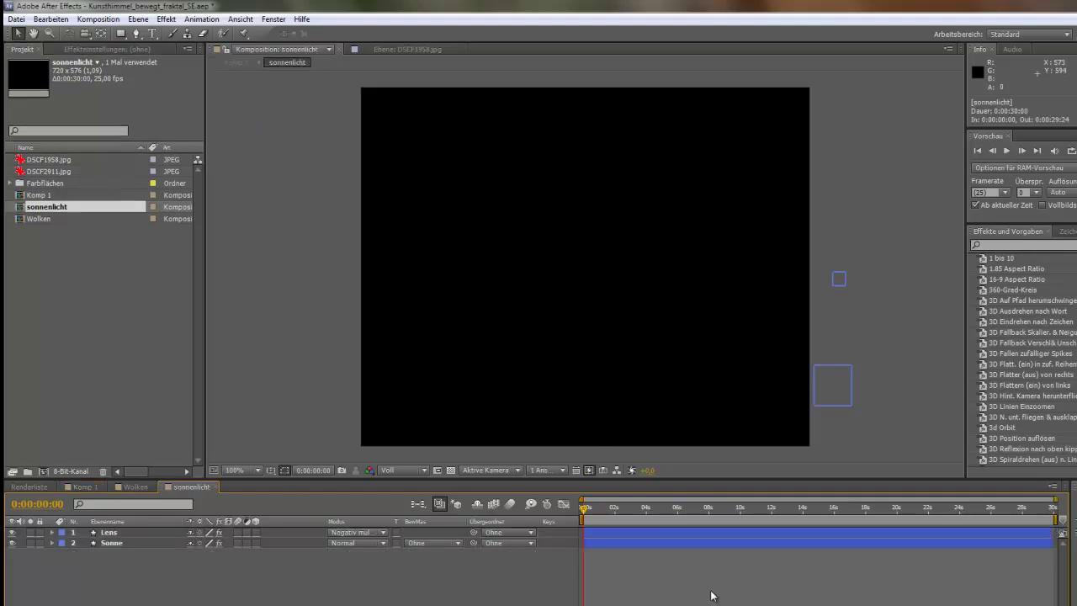
{"action": "mouse_move", "coordinate": [586, 510]}
{"action": "left_mouse_down"}
{"action": "mouse_move", "coordinate": [804, 521]}
{"action": "mouse_move", "coordinate": [874, 513]}
{"action": "left_mouse_up"}
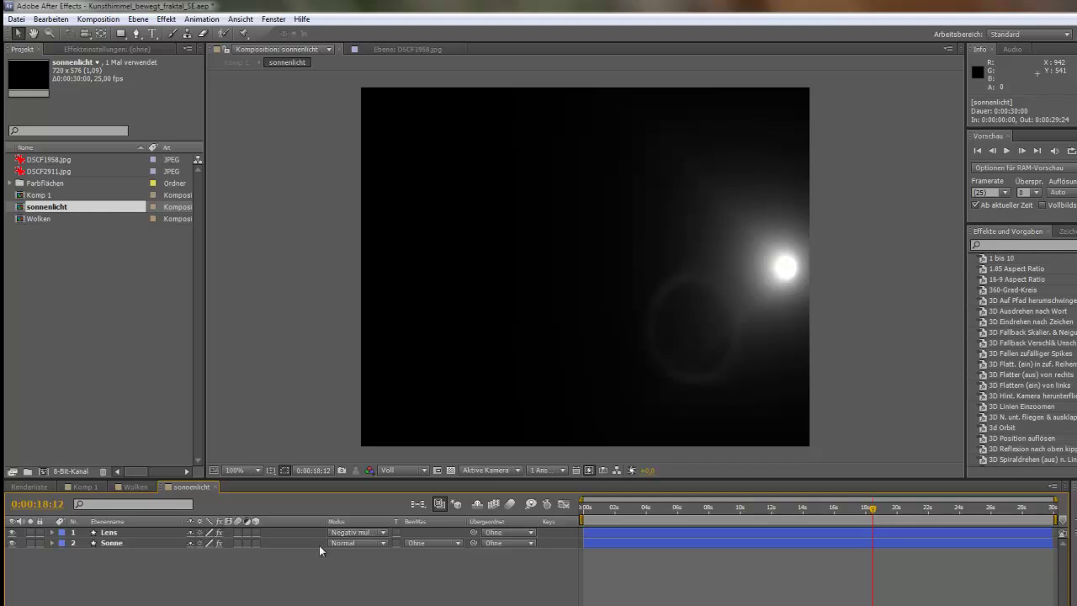
{"action": "left_click", "coordinate": [123, 542]}
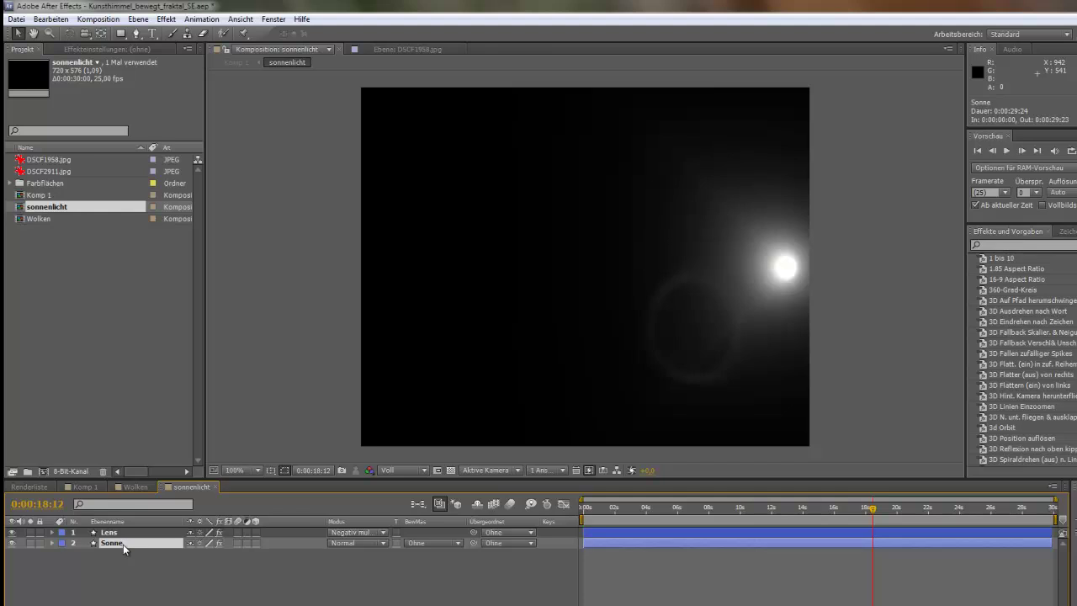
{"action": "left_click", "coordinate": [127, 57]}
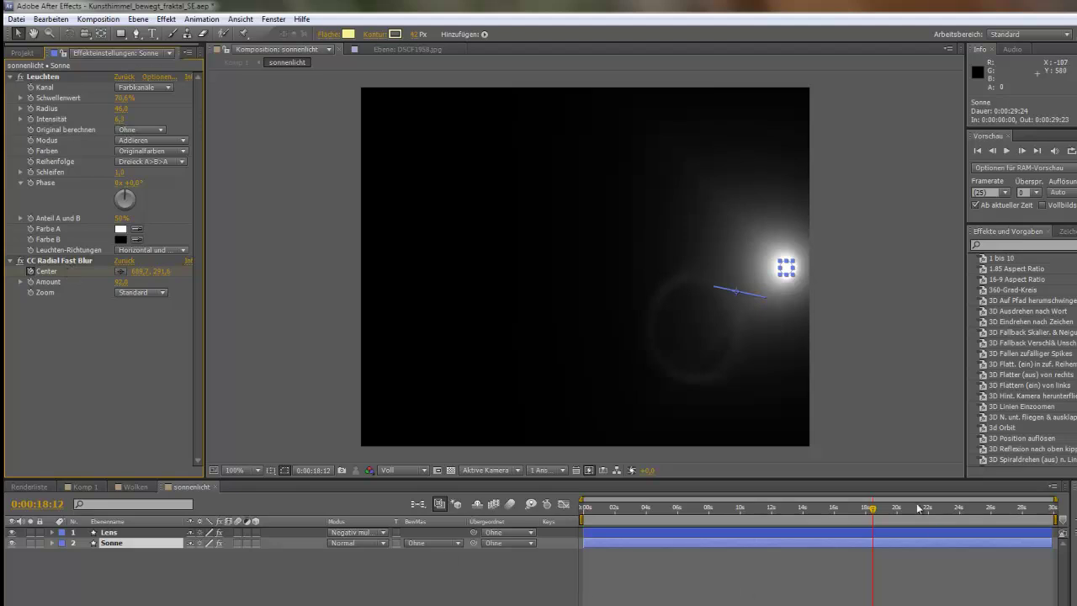
{"action": "left_click", "coordinate": [873, 510]}
{"action": "mouse_move", "coordinate": [882, 512]}
{"action": "left_mouse_down"}
{"action": "mouse_move", "coordinate": [1025, 515]}
{"action": "mouse_move", "coordinate": [571, 503]}
{"action": "left_mouse_up"}
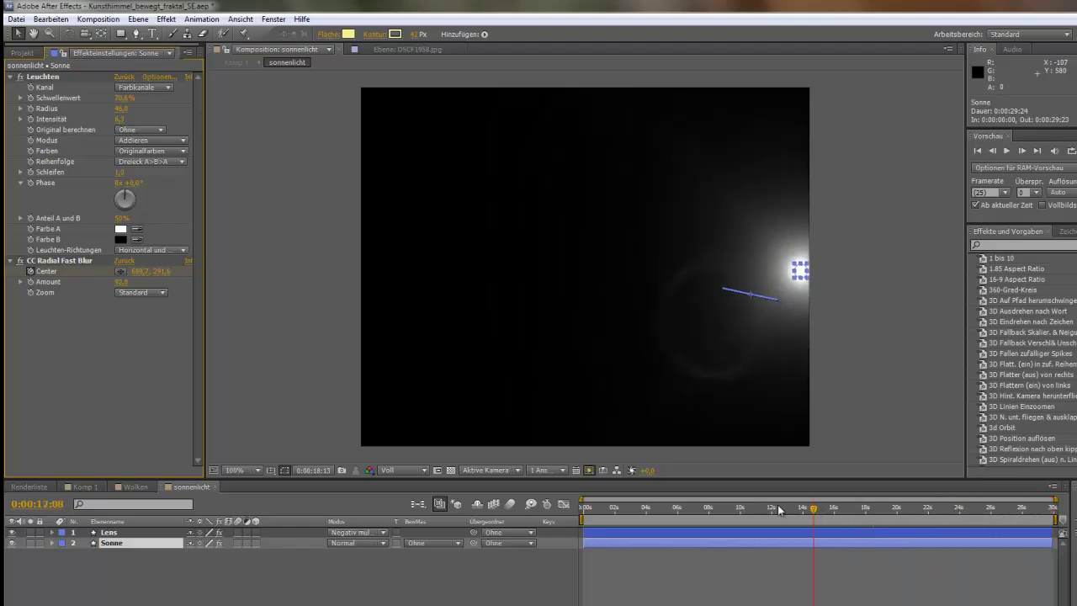
{"action": "left_click", "coordinate": [84, 487]}
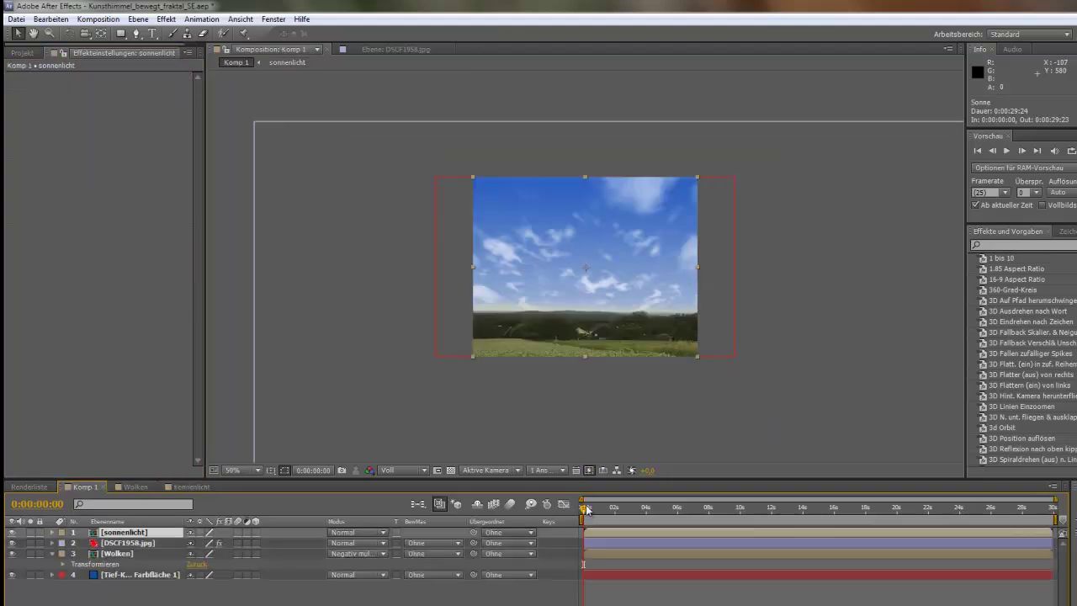
Scrub Komp 1, then run a numpad-0 RAM preview of the sky and stop it
{"action": "mouse_move", "coordinate": [584, 508]}
{"action": "left_mouse_down"}
{"action": "mouse_move", "coordinate": [989, 526]}
{"action": "mouse_move", "coordinate": [1064, 541]}
{"action": "mouse_move", "coordinate": [577, 518]}
{"action": "left_mouse_up"}
{"action": "key", "text": "KP_0"}
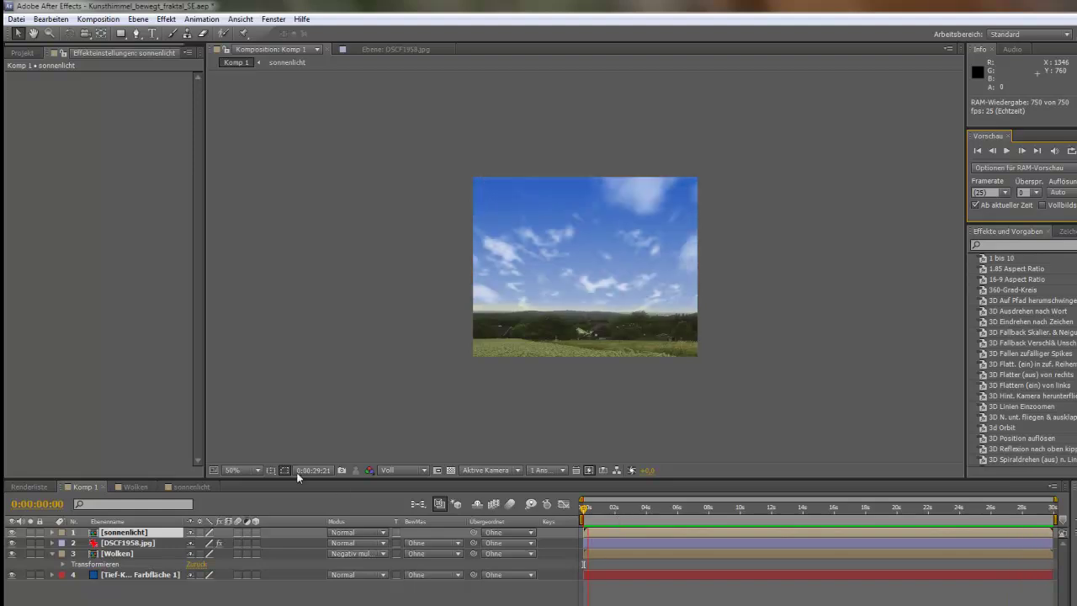
{"action": "left_click", "coordinate": [257, 469]}
Set the viewer magnification to 100% and start a RAM preview of Komp 1
{"action": "left_click", "coordinate": [256, 468]}
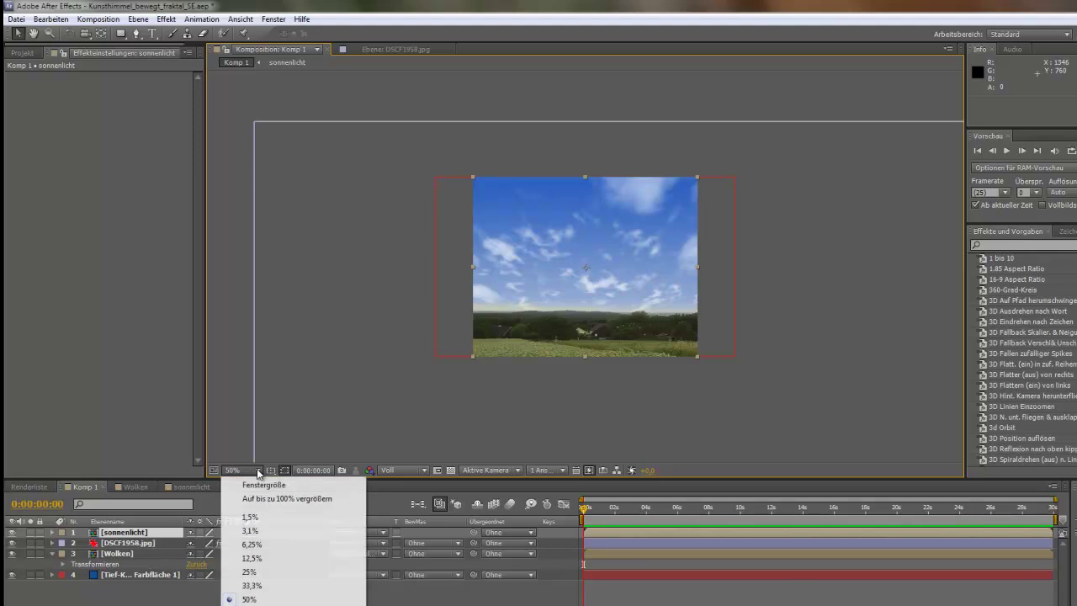
{"action": "left_click", "coordinate": [249, 604]}
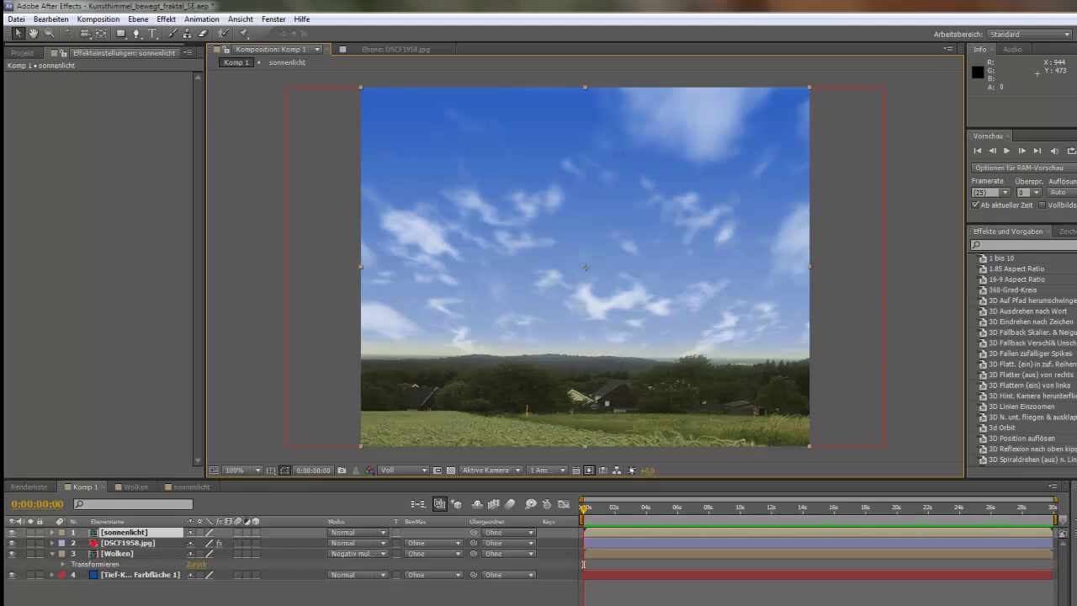
{"action": "key", "text": "KP_0"}
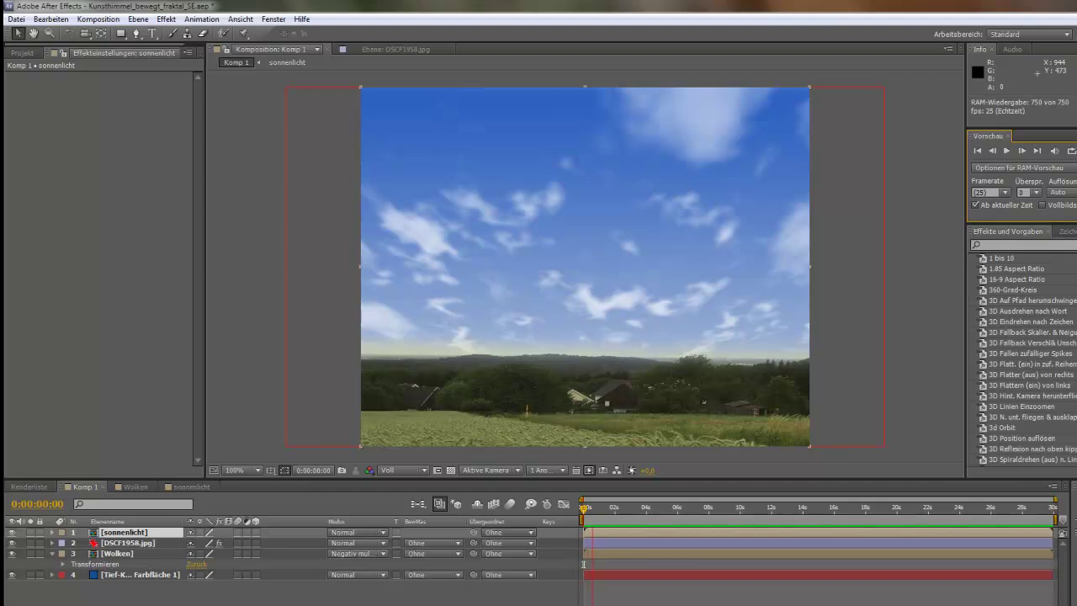